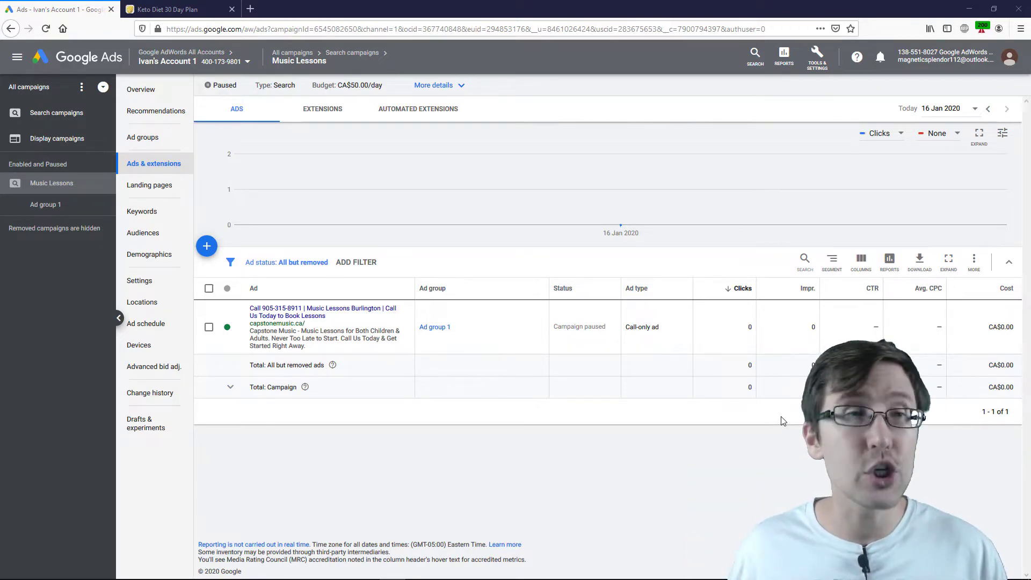
Step: Start a new campaign with the Website traffic goal and the Search campaign type
click(53, 113)
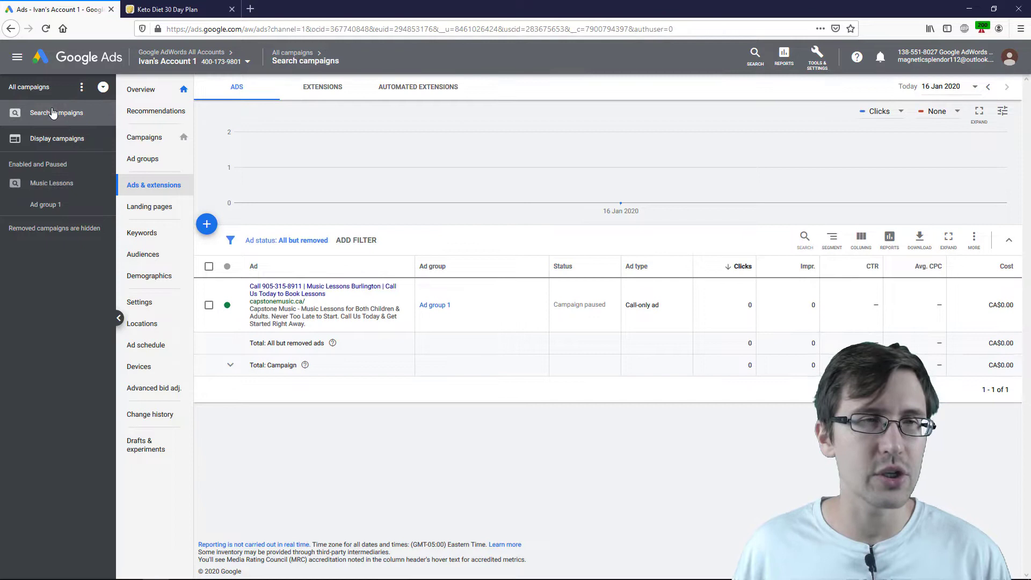
click(134, 139)
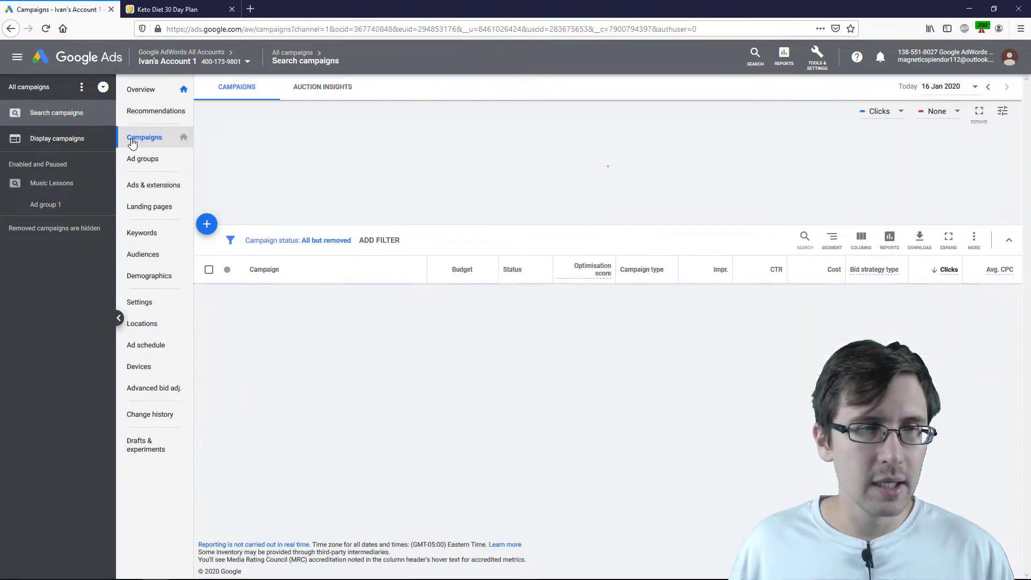
click(206, 226)
click(243, 268)
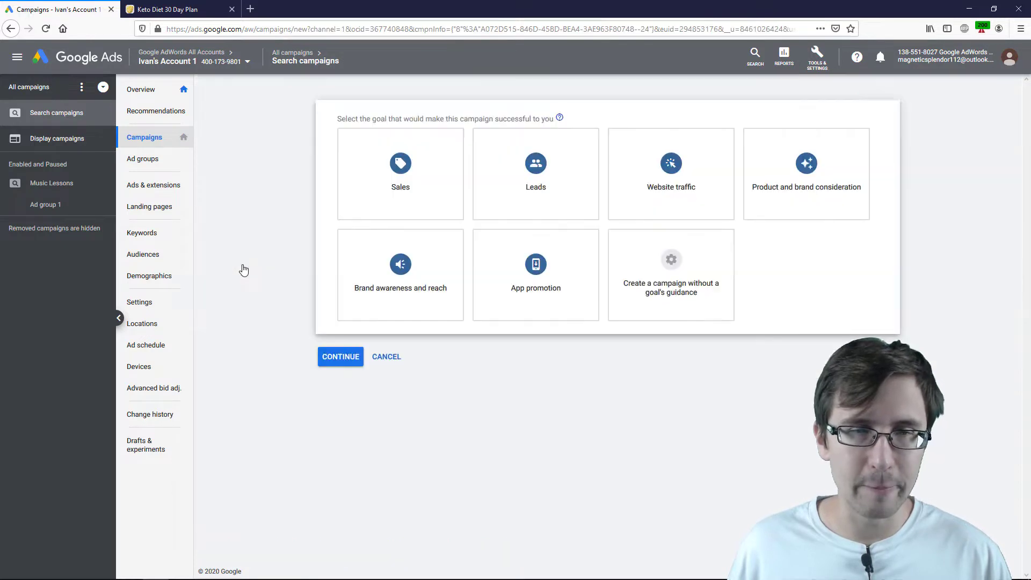
mouse_move(594, 168)
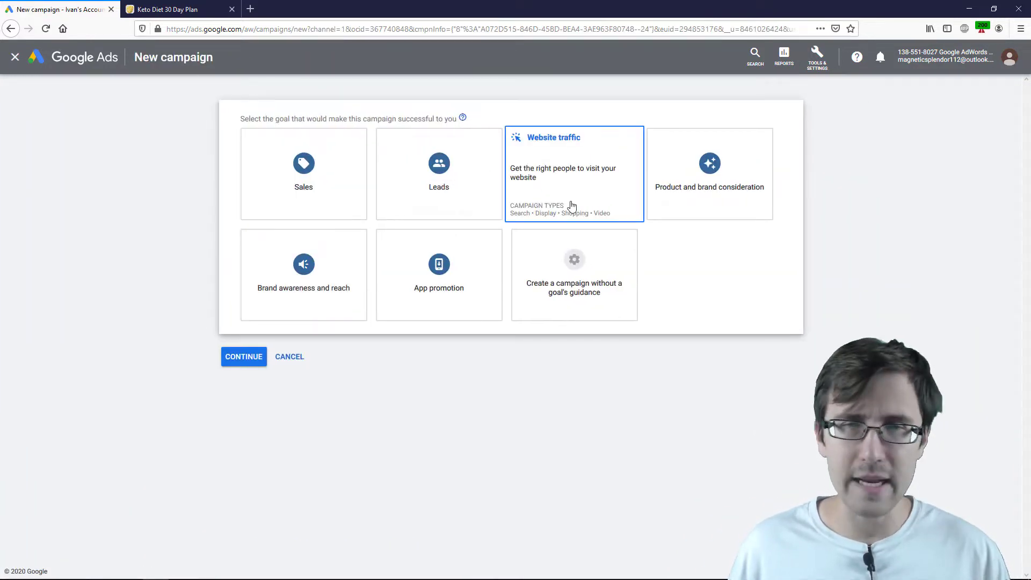
click(578, 168)
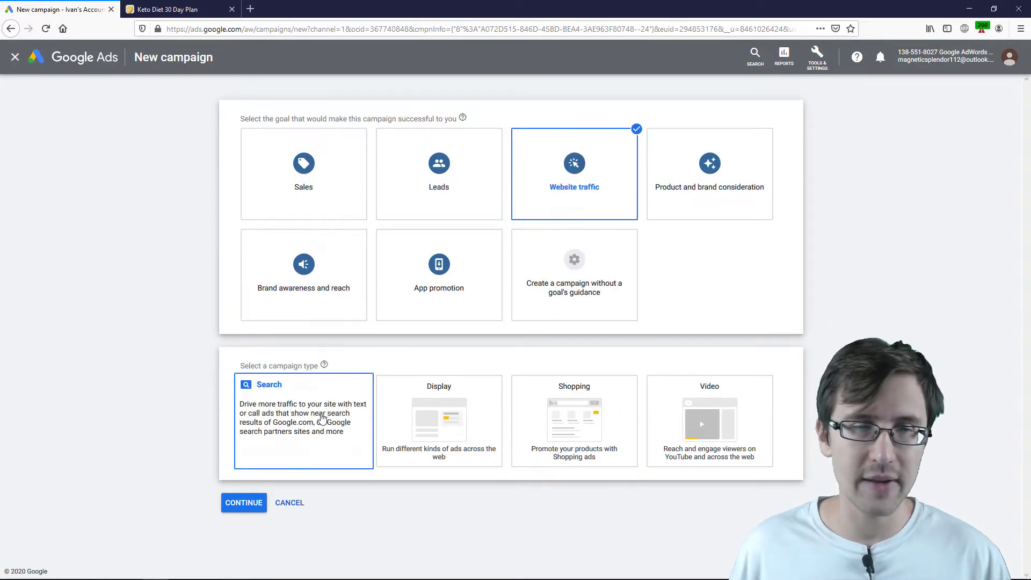
click(322, 418)
click(167, 9)
double_click(236, 30)
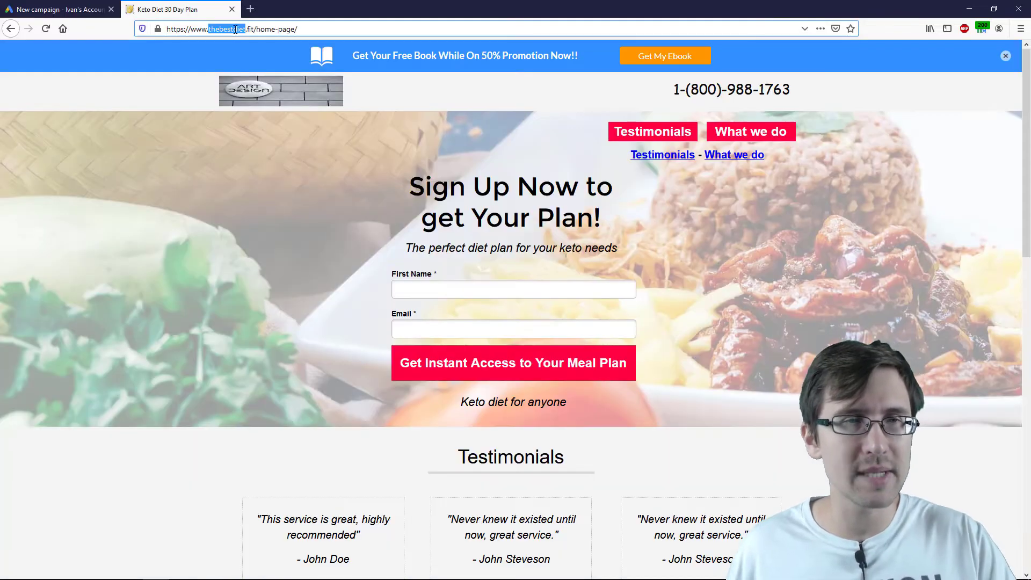
click(235, 30)
key(ctrl+c)
click(69, 8)
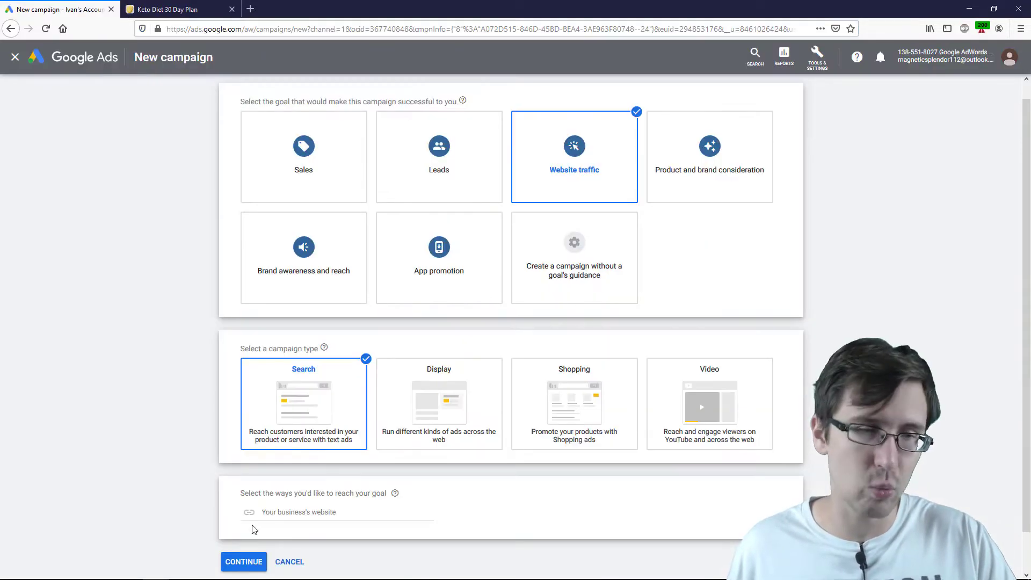
click(300, 511)
key(ctrl+v)
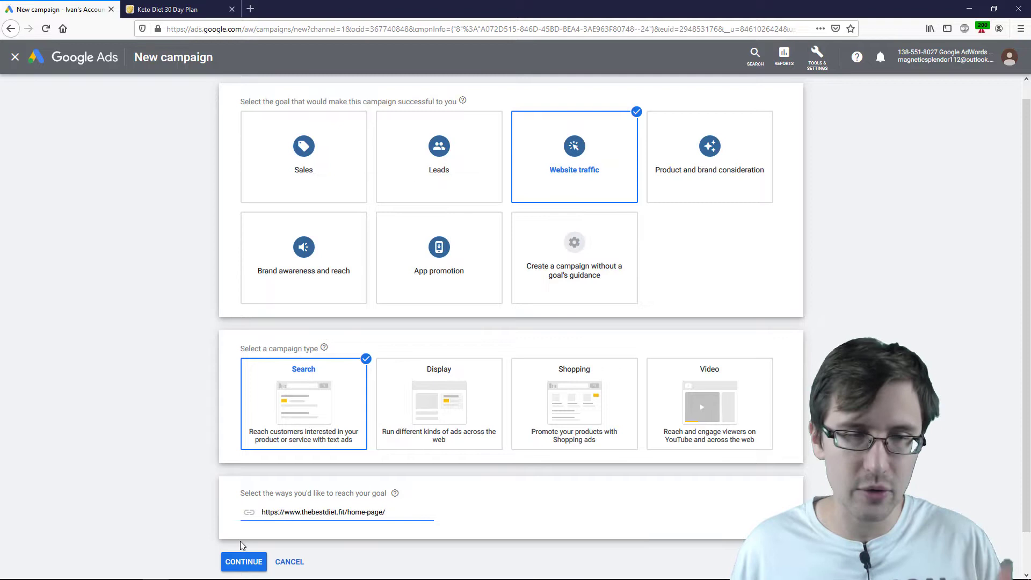
Step: Name the campaign 'Keto Diet 30 Day Plan' and exclude the Google Display Network
click(243, 563)
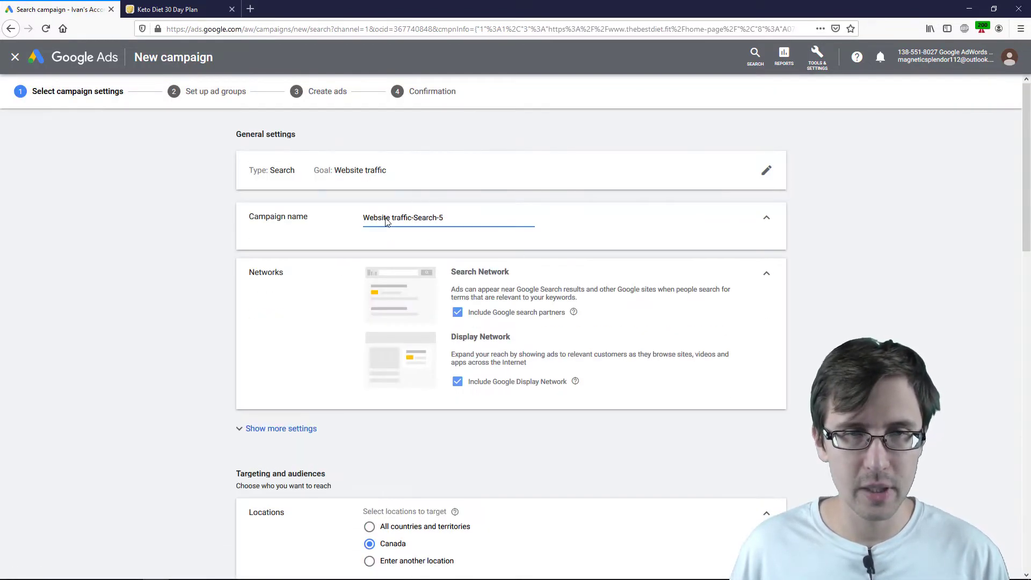
triple_click(384, 218)
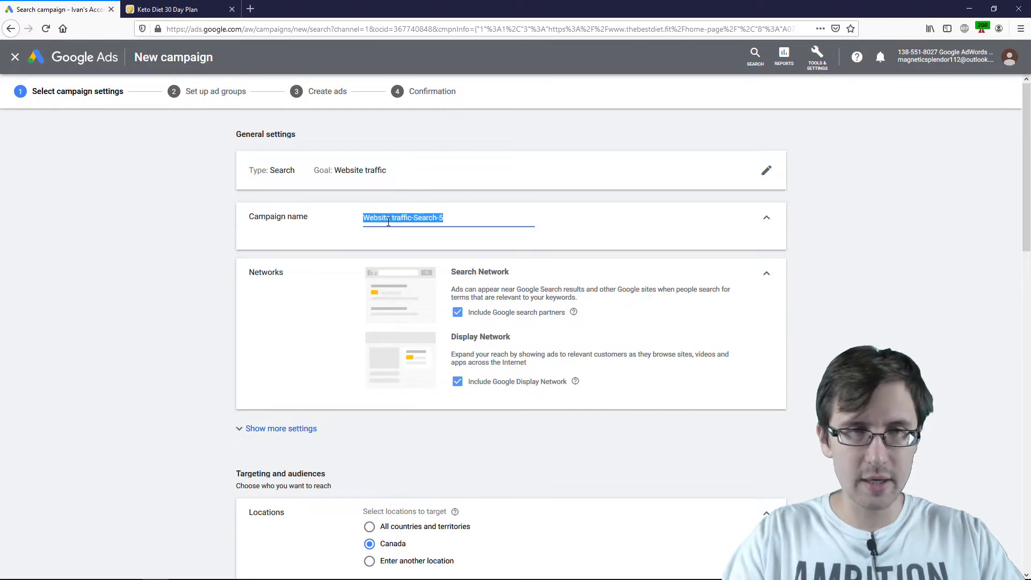
text(Keto Diet 30 D)
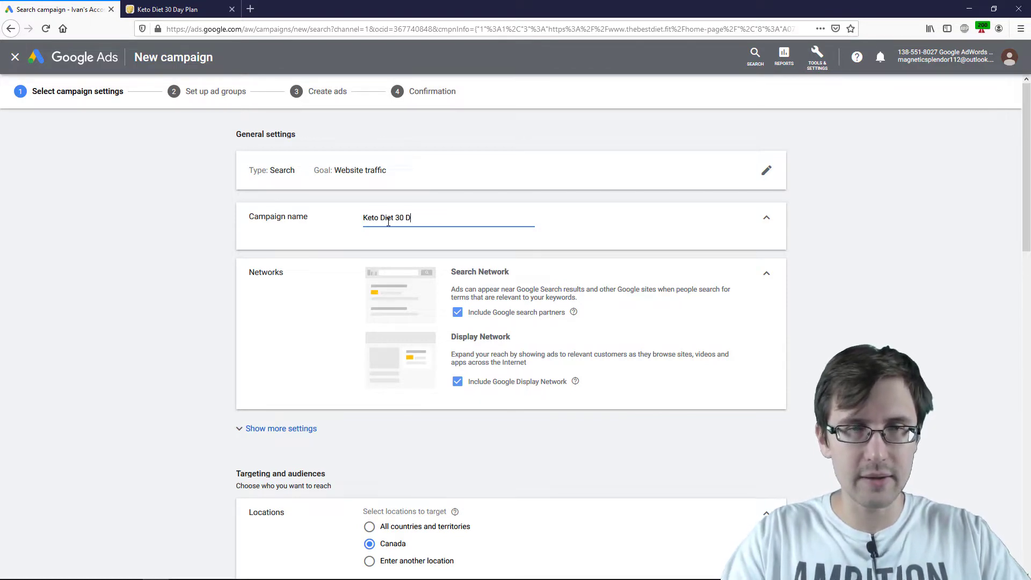
text(ay Plan)
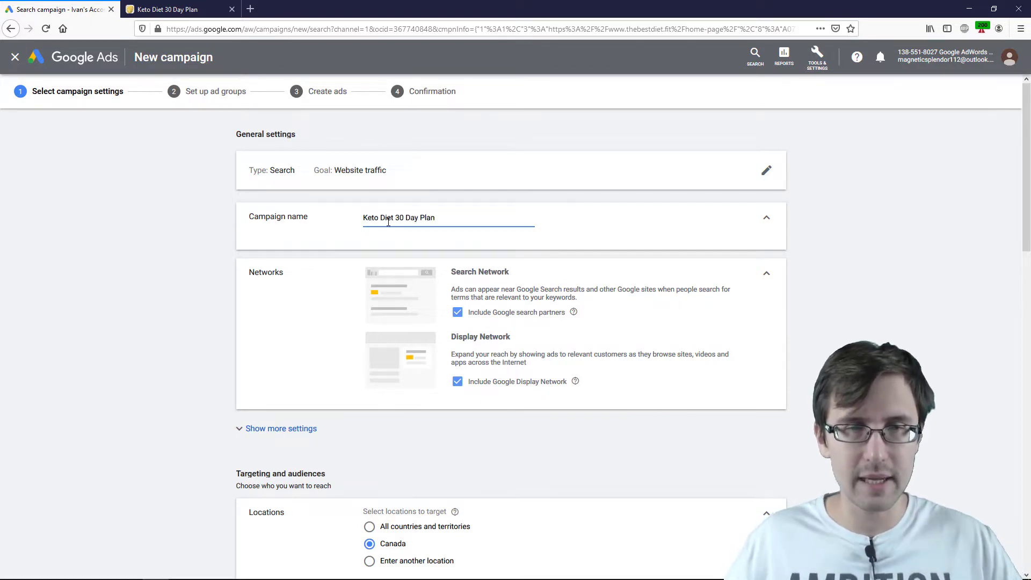
click(458, 382)
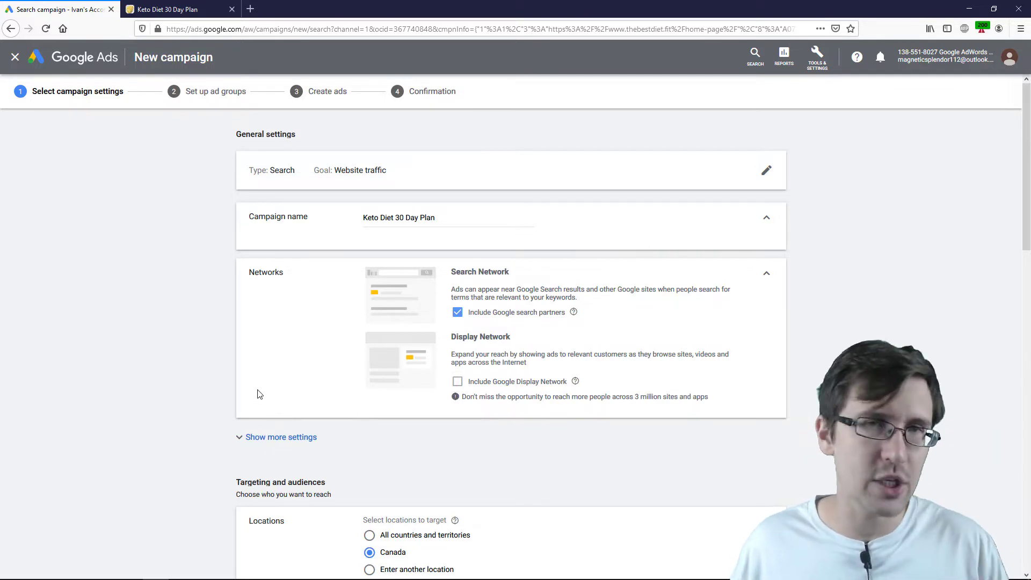
Step: Set the Dynamic Search Ads domain to thebestdiet.fit in the additional settings
scroll(259, 395, down, 1)
click(271, 412)
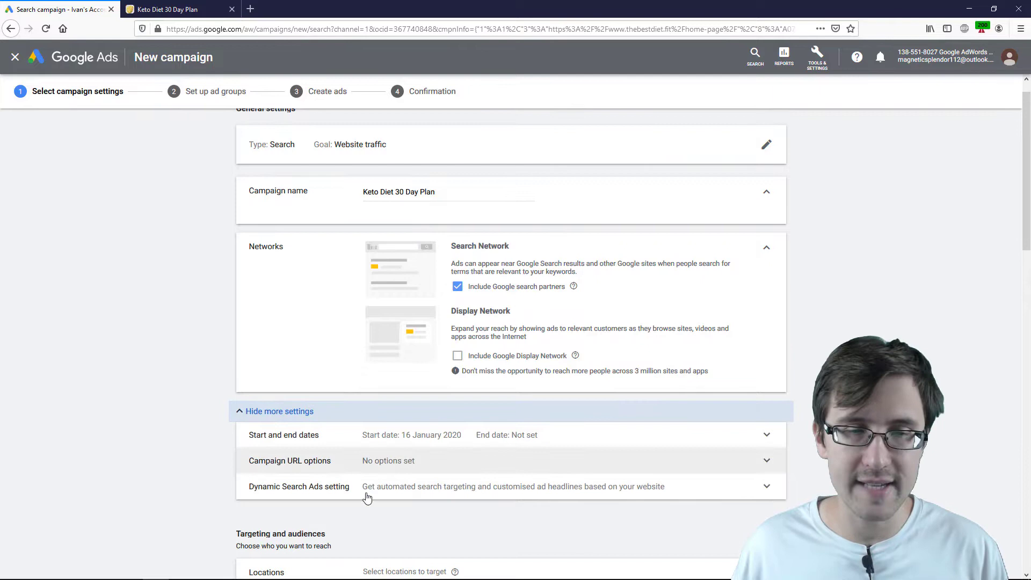
click(326, 497)
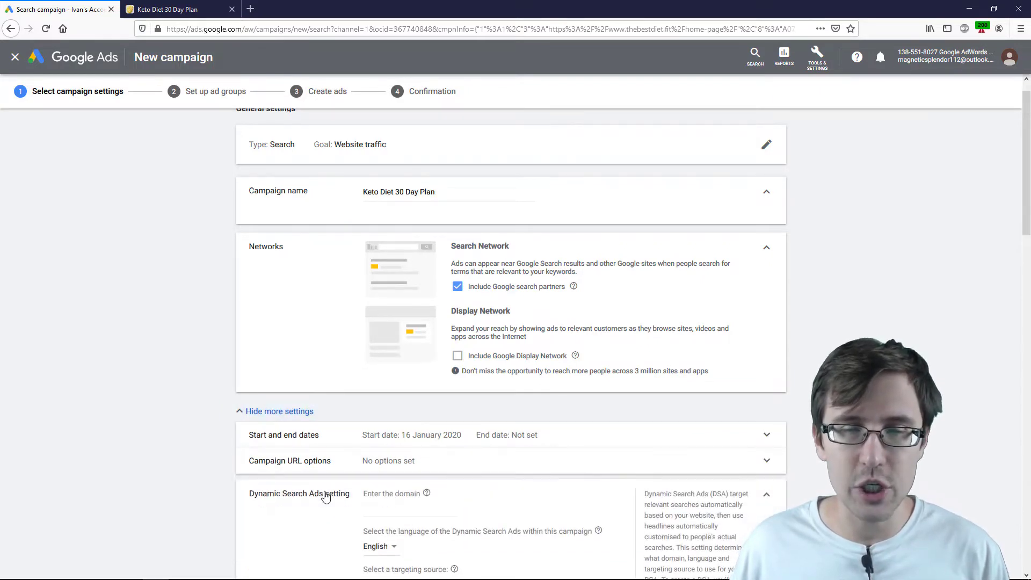
scroll(324, 494, down, 1)
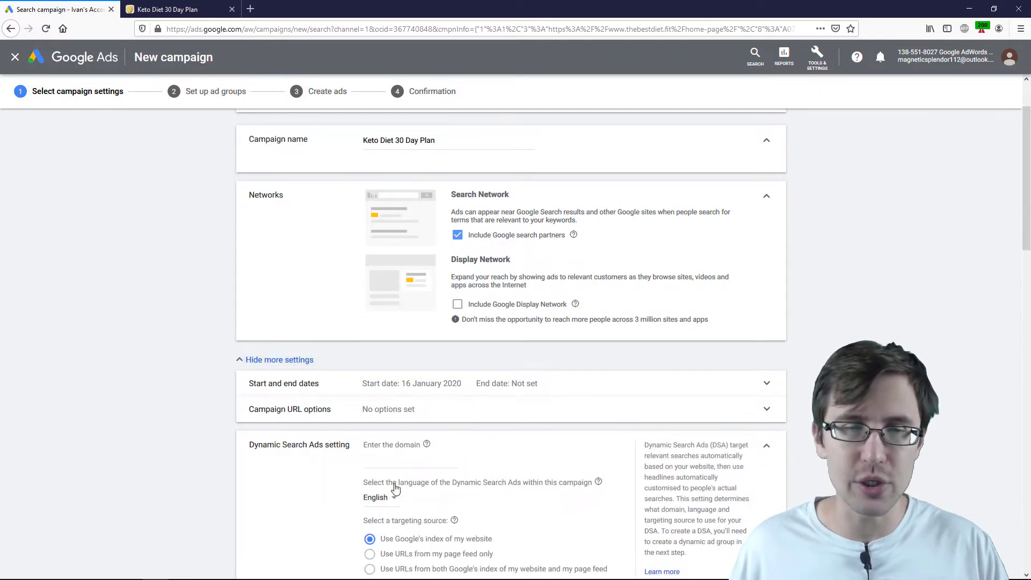
click(389, 458)
key(ctrl+v)
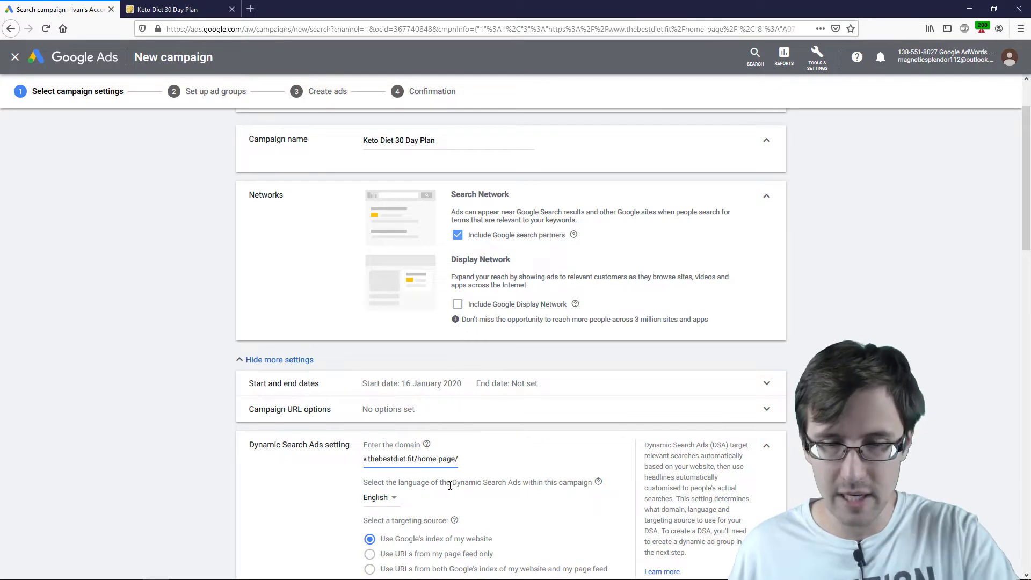
key(BackSpace)
key(BackSpace)
key(BackSpace)
key(BackSpace)
key(BackSpace)
key(BackSpace)
key(BackSpace)
key(BackSpace)
key(BackSpace)
key(BackSpace)
key(BackSpace)
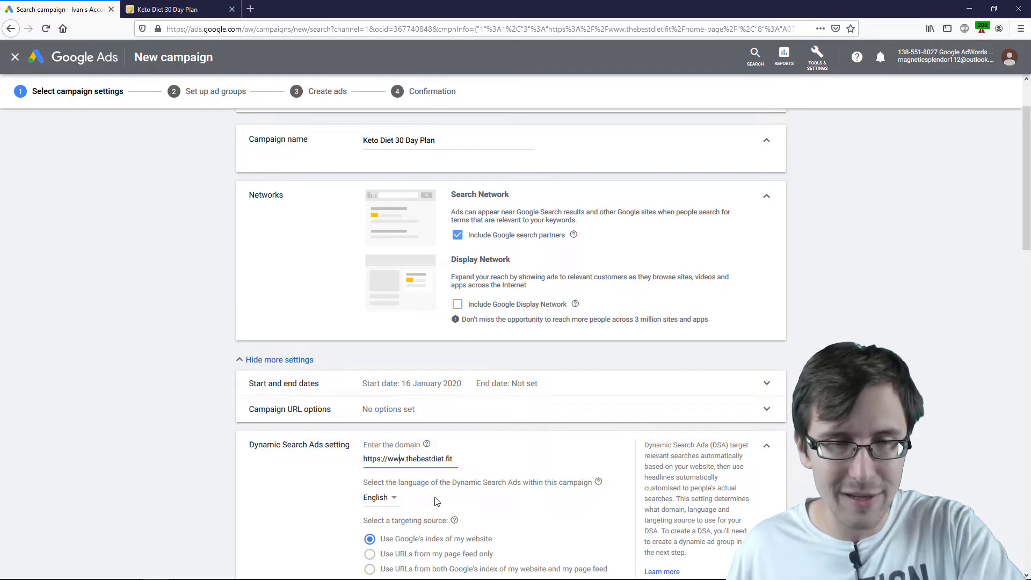
key(BackSpace)
key(BackSpace)
key(BackSpace)
key(BackSpace)
key(BackSpace)
key(BackSpace)
key(BackSpace)
key(BackSpace)
key(BackSpace)
key(BackSpace)
key(BackSpace)
key(BackSpace)
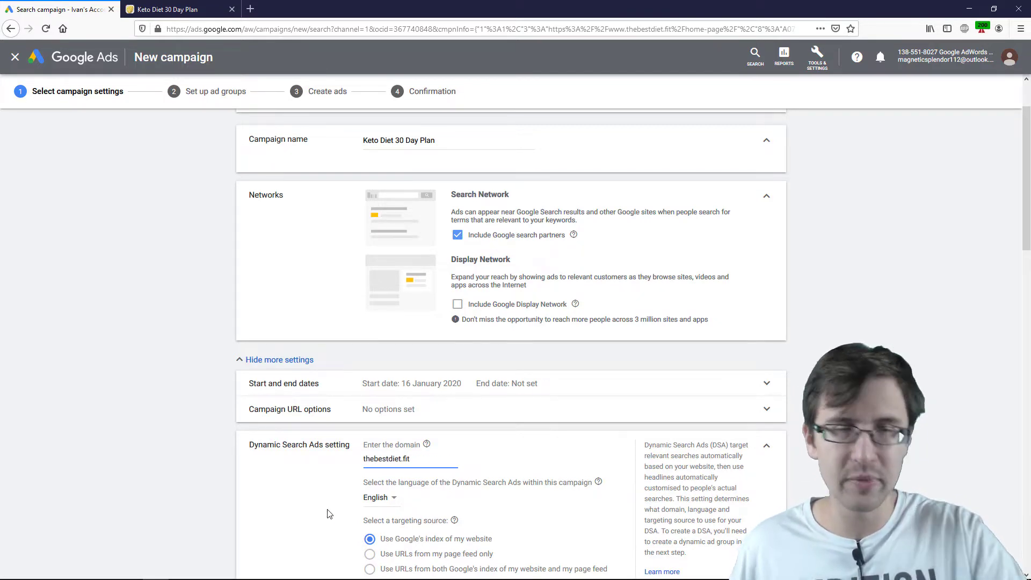
scroll(322, 514, down, 3)
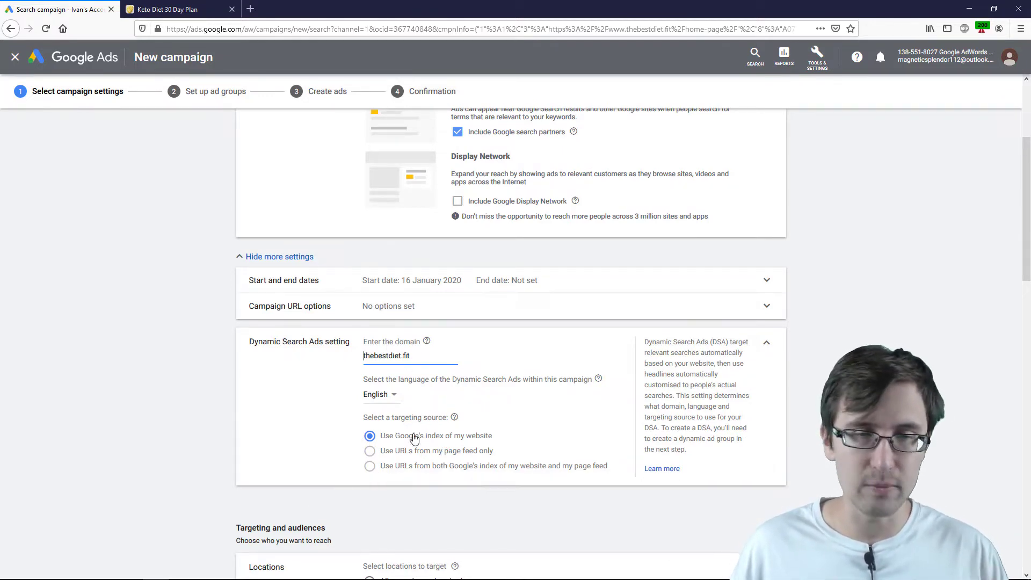
Step: Target people in or regularly in the chosen locations and set a CA$50.00 daily budget
scroll(414, 437, down, 5)
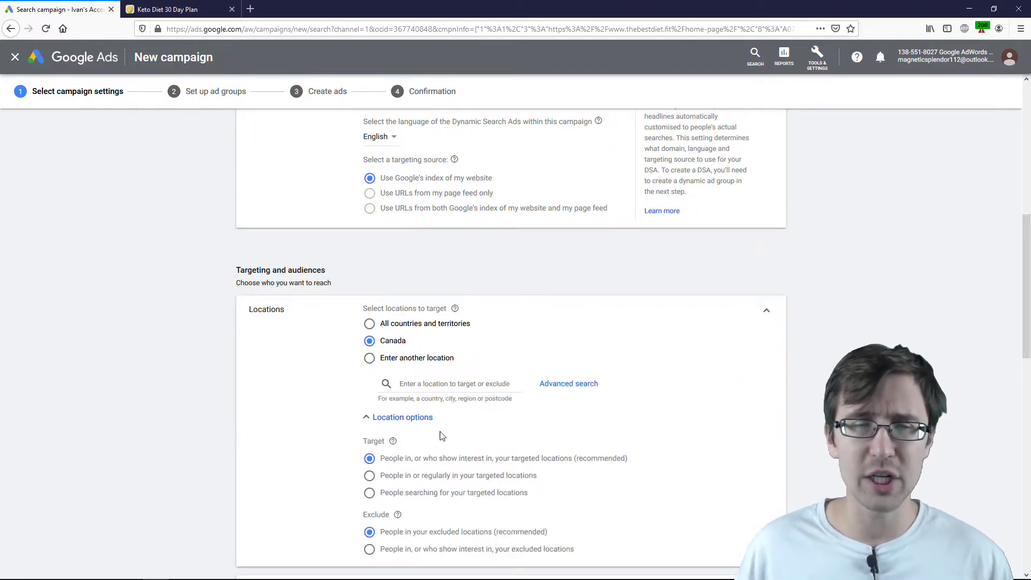
scroll(438, 433, down, 1)
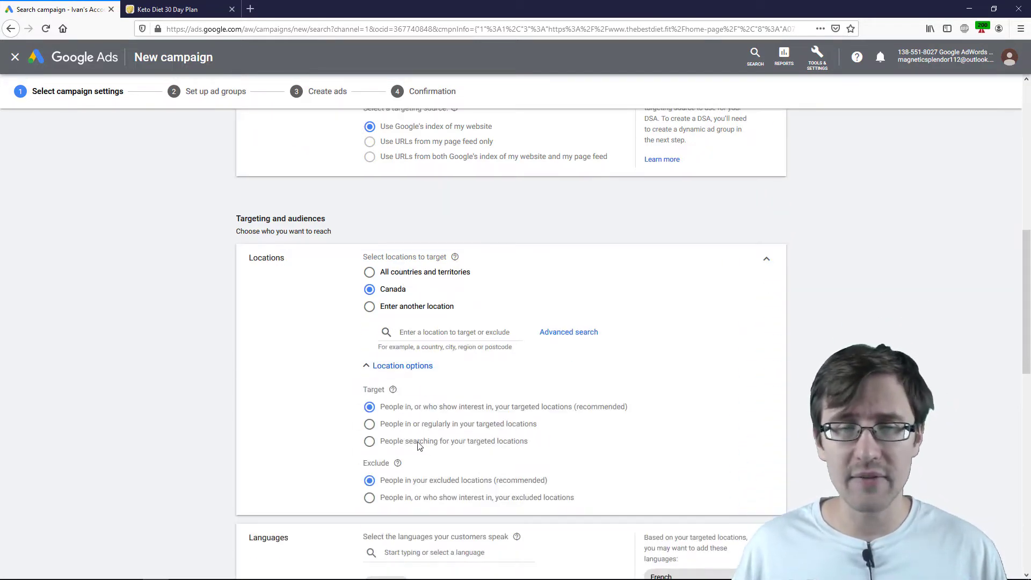
click(402, 425)
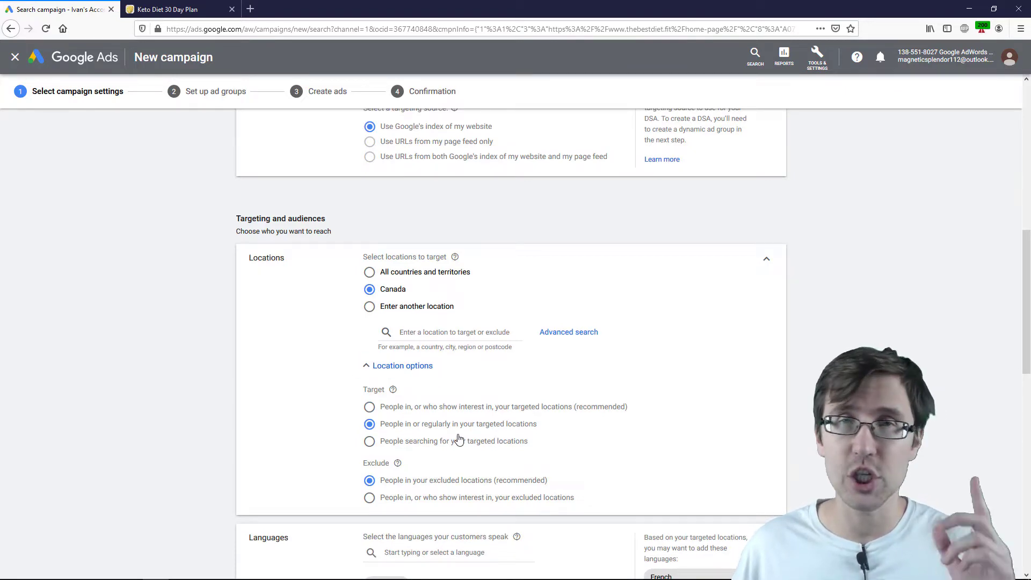
scroll(414, 447, down, 2)
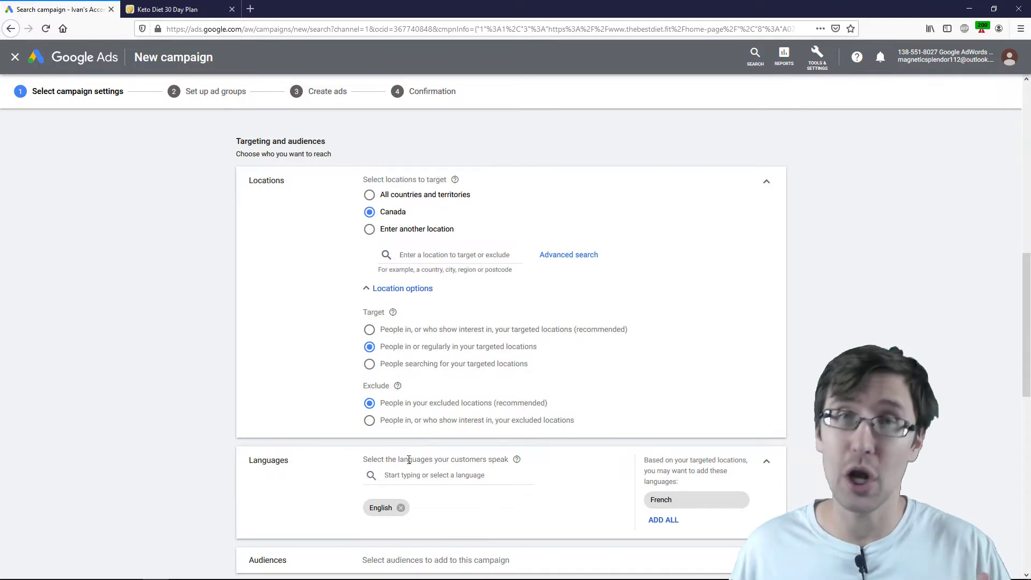
scroll(408, 460, down, 6)
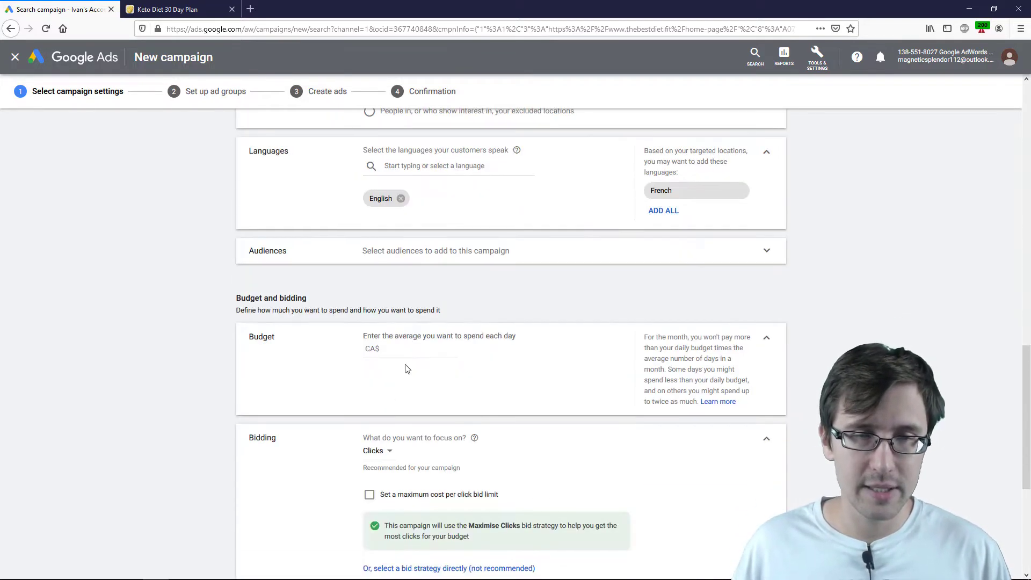
click(404, 359)
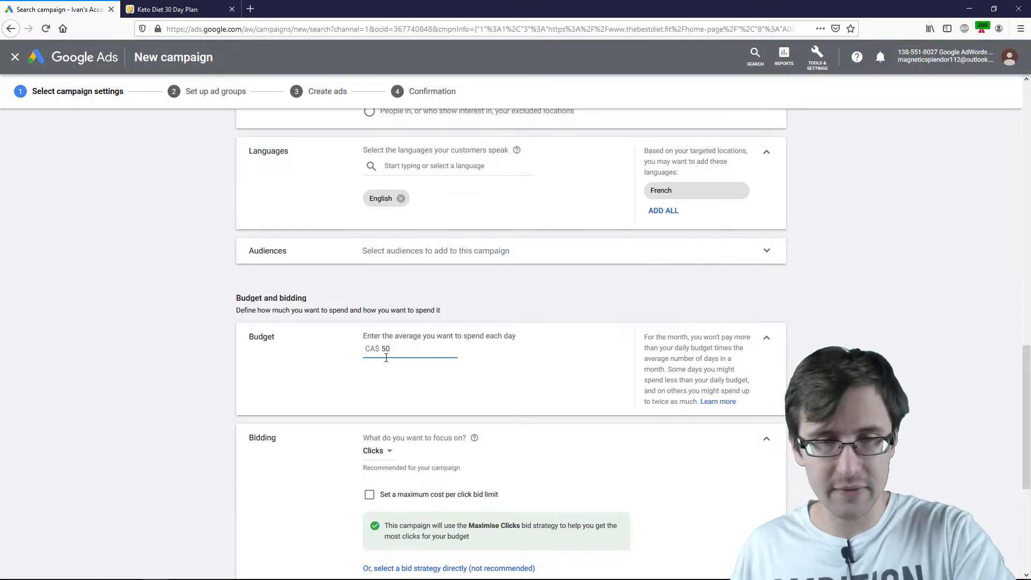
Step: Cap the maximum cost-per-click bid at CA$0.50 and save the campaign settings
scroll(386, 357, down, 3)
click(416, 367)
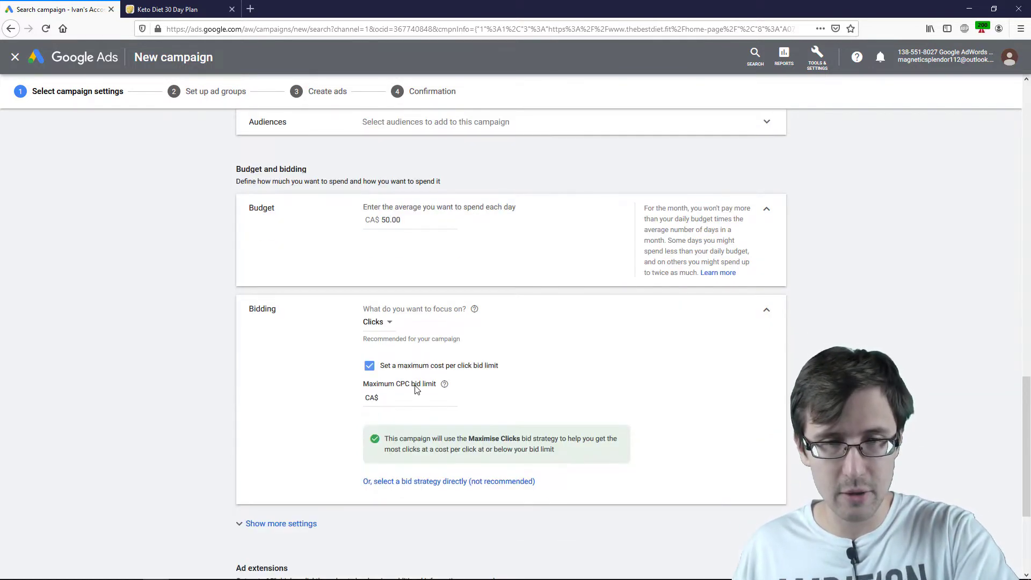
click(408, 400)
text(.)
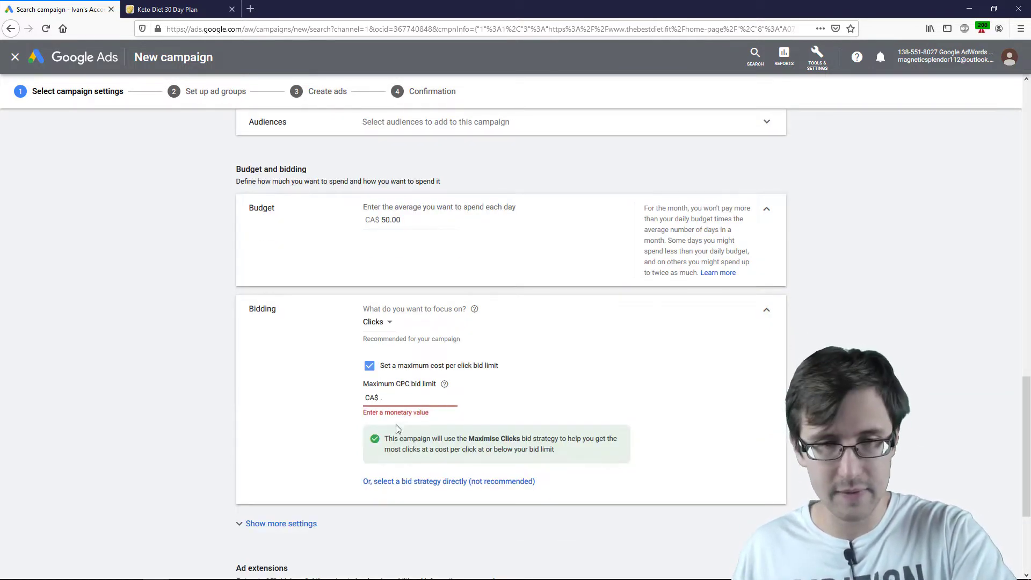
text(50)
scroll(287, 477, down, 3)
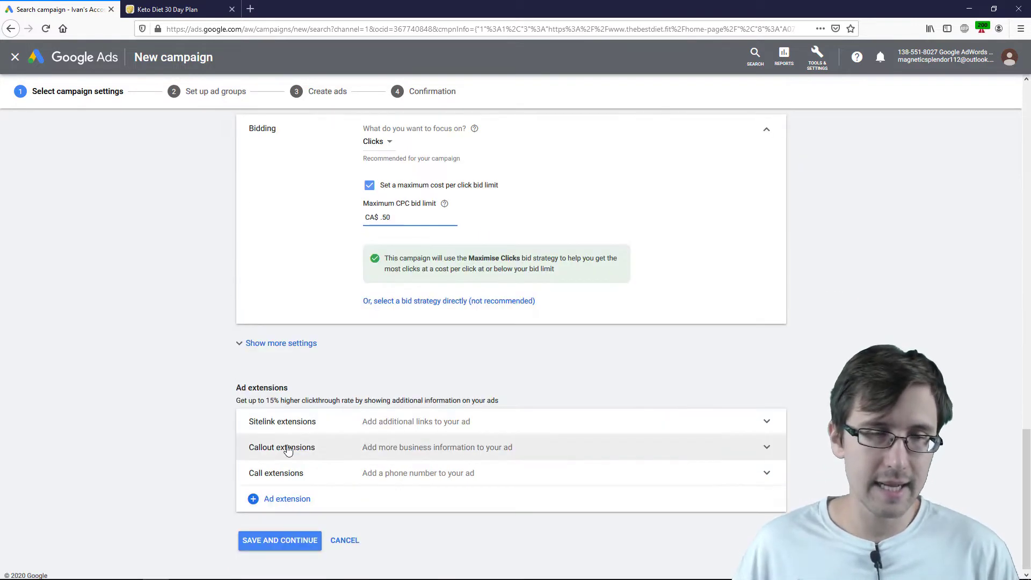
click(289, 539)
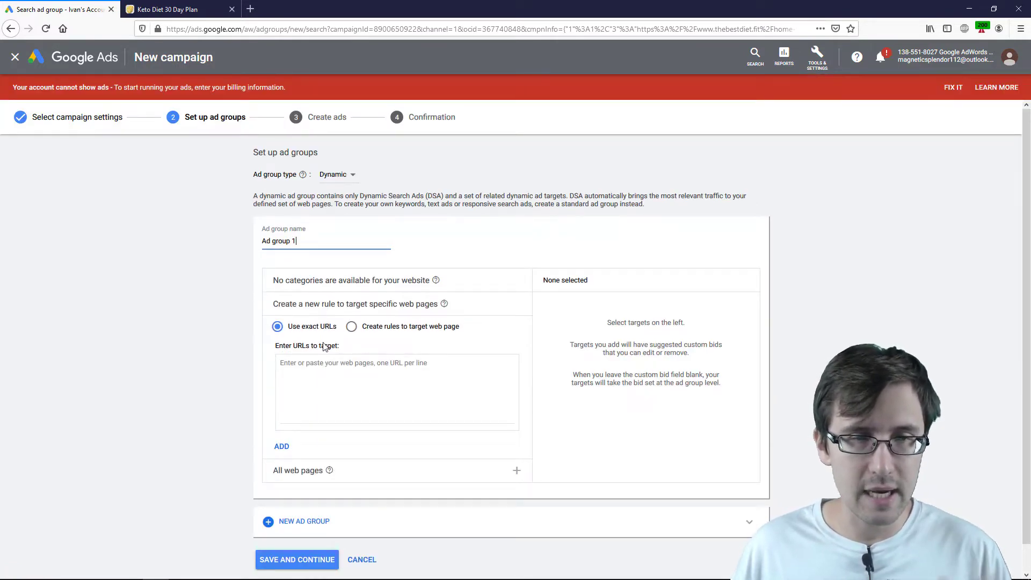
click(328, 390)
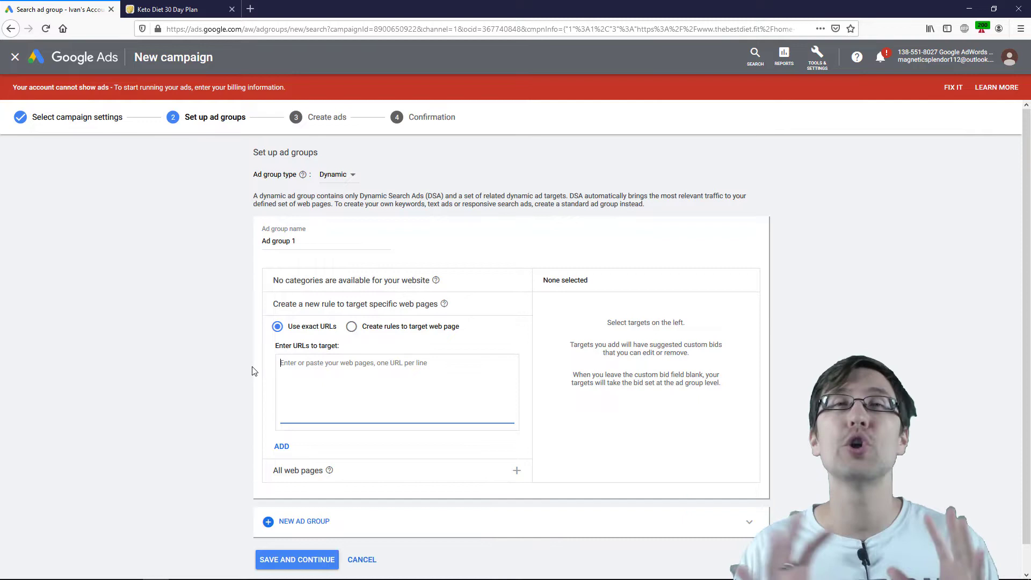
click(194, 9)
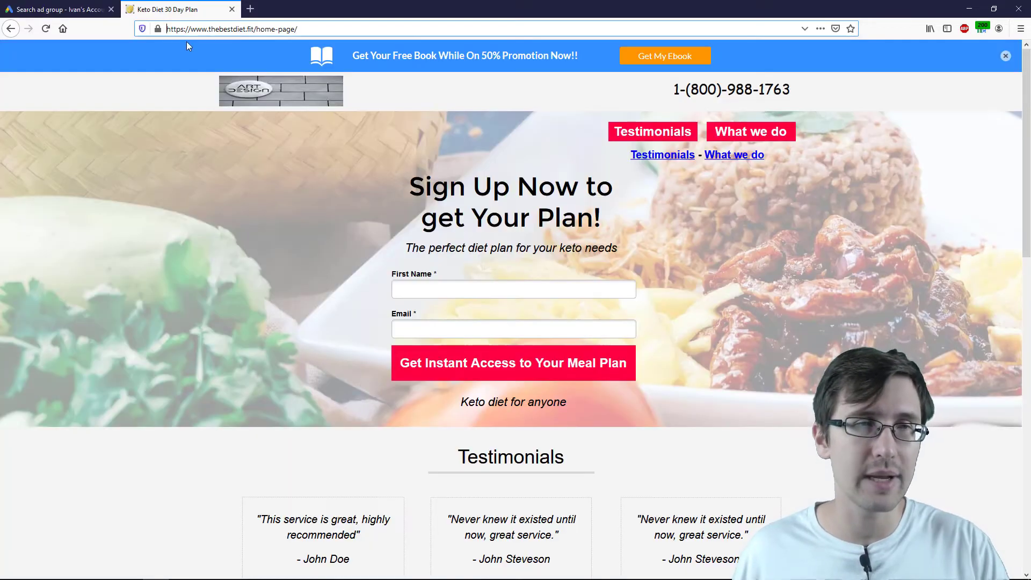
click(204, 29)
key(ctrl+c)
key(ctrl+Tab)
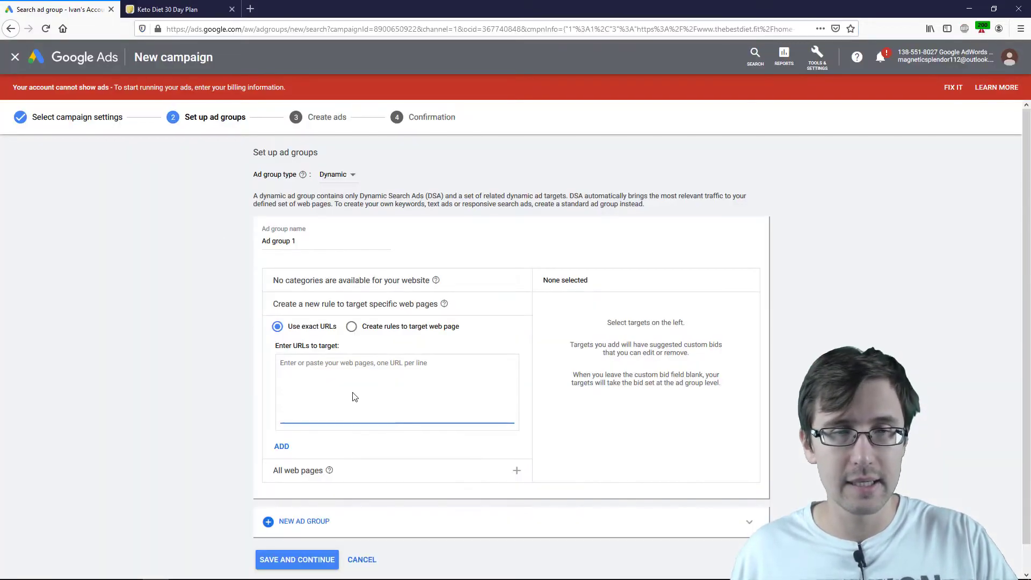
click(366, 364)
key(ctrl+v)
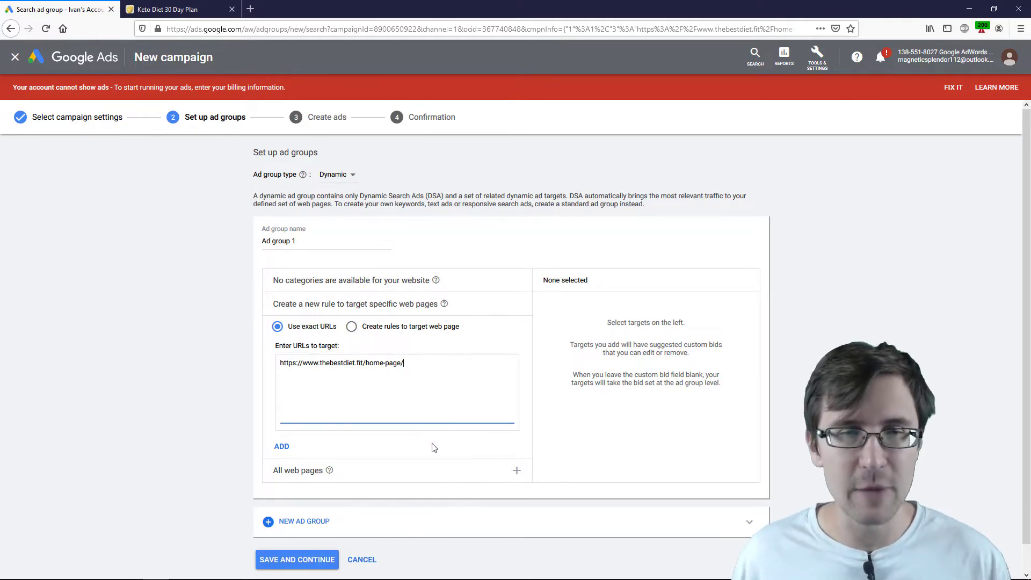
click(282, 446)
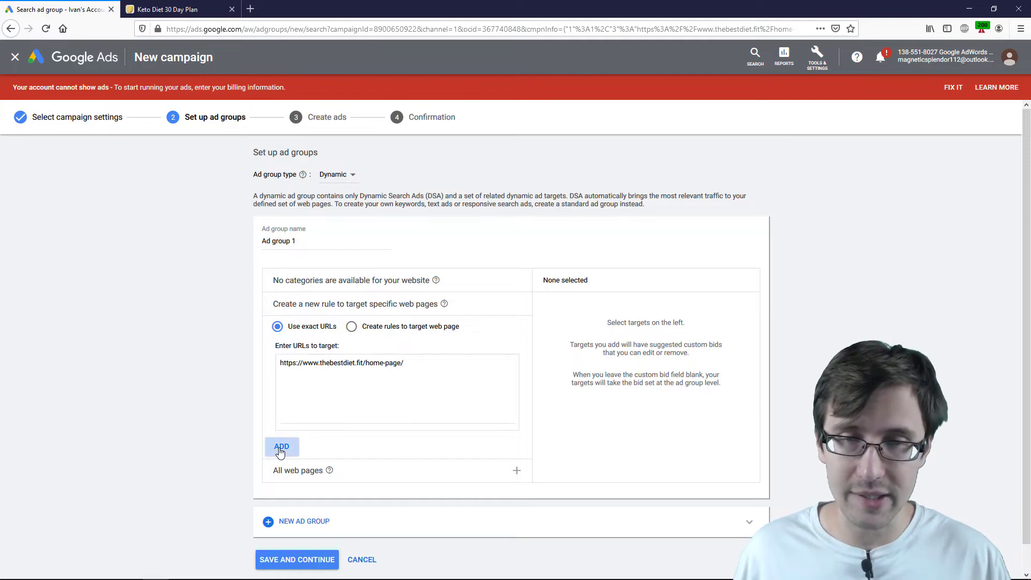
Step: Save the ad group and enter Description 1 'Sign Up Now to Get Your Free 30 Day Keto Diet Plan.'
click(274, 559)
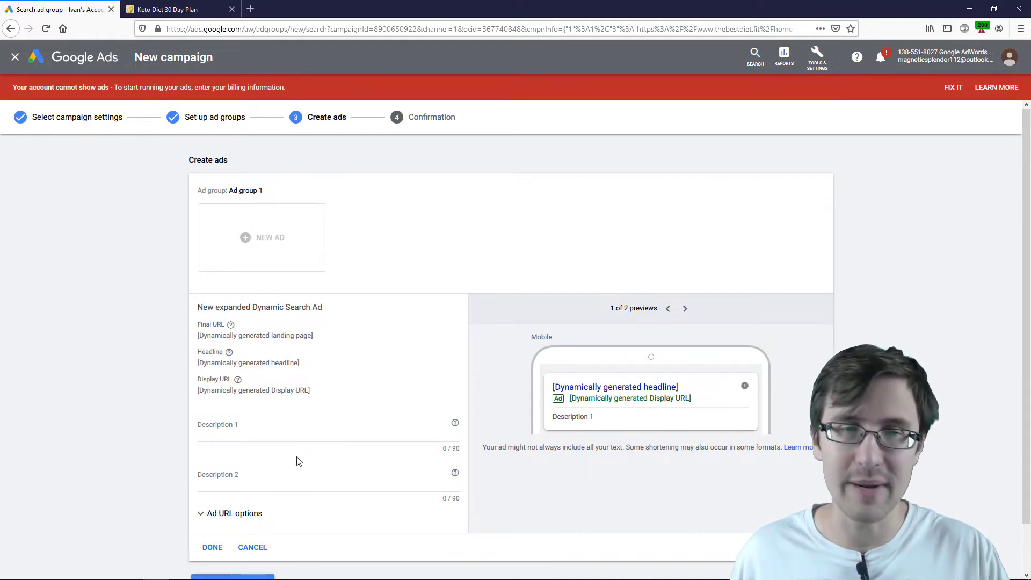
click(219, 447)
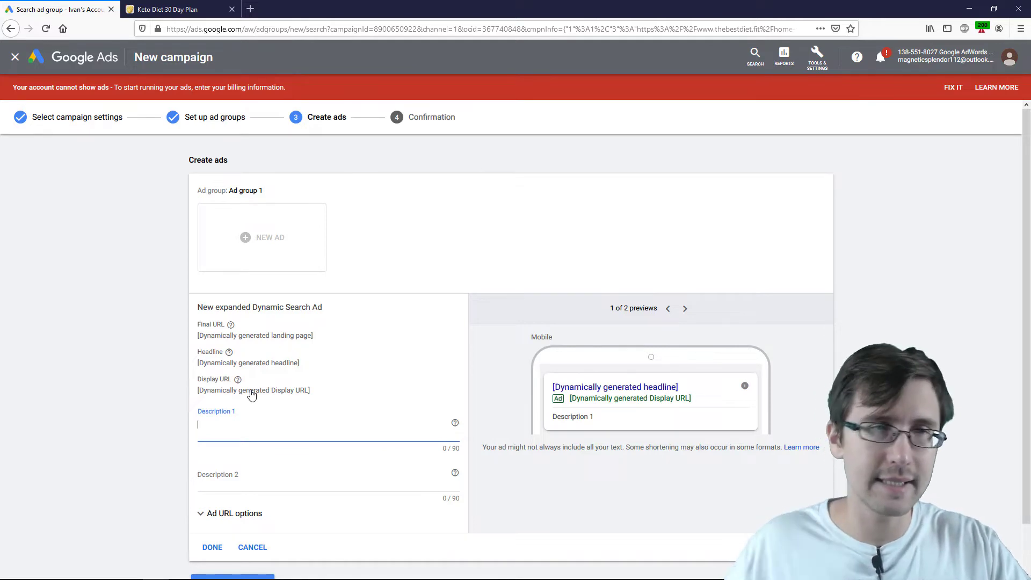
click(210, 3)
click(65, 10)
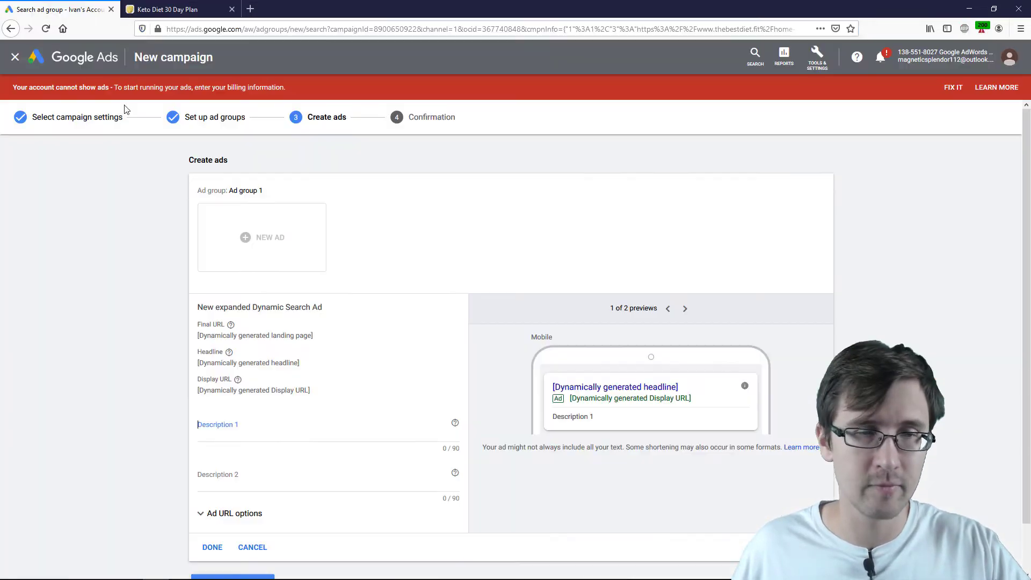
text(Sign Up N)
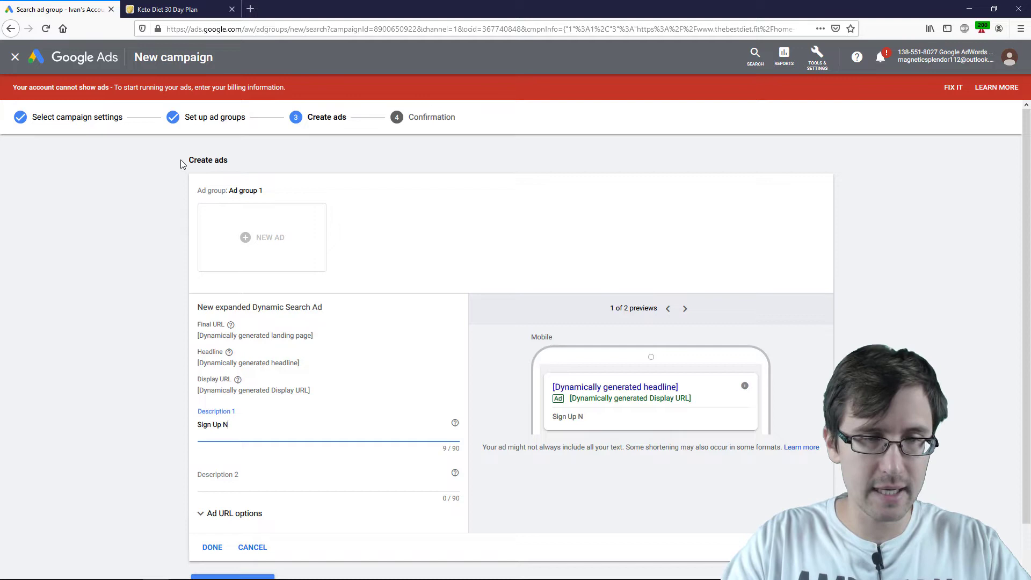
text(ow to Get Your Free 30 Day Ke)
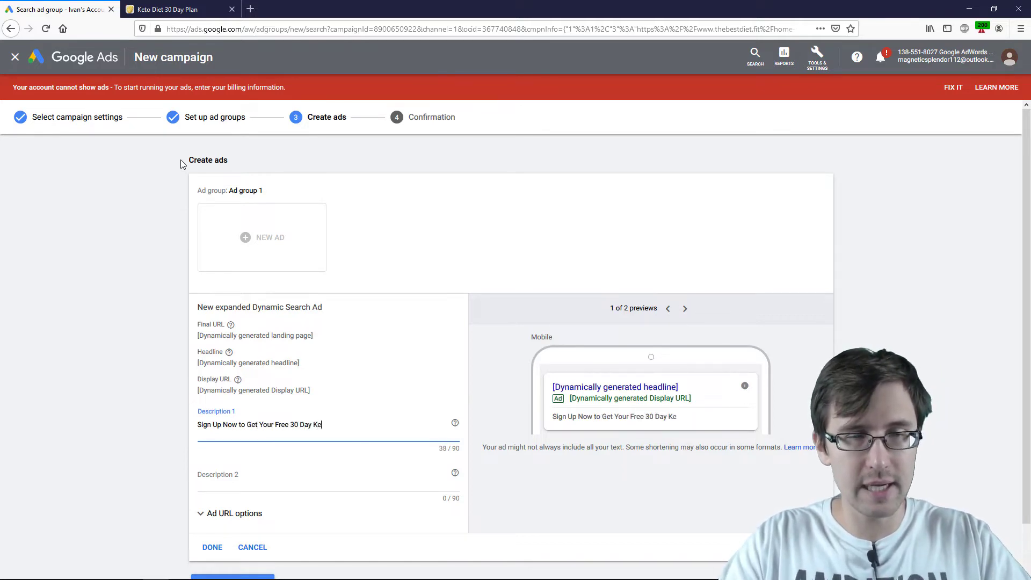
text(to Diet Plan.)
Step: Add Description 2 'Nutritionists & Experts Available Ready to Help You' and save the ad
key(Tab)
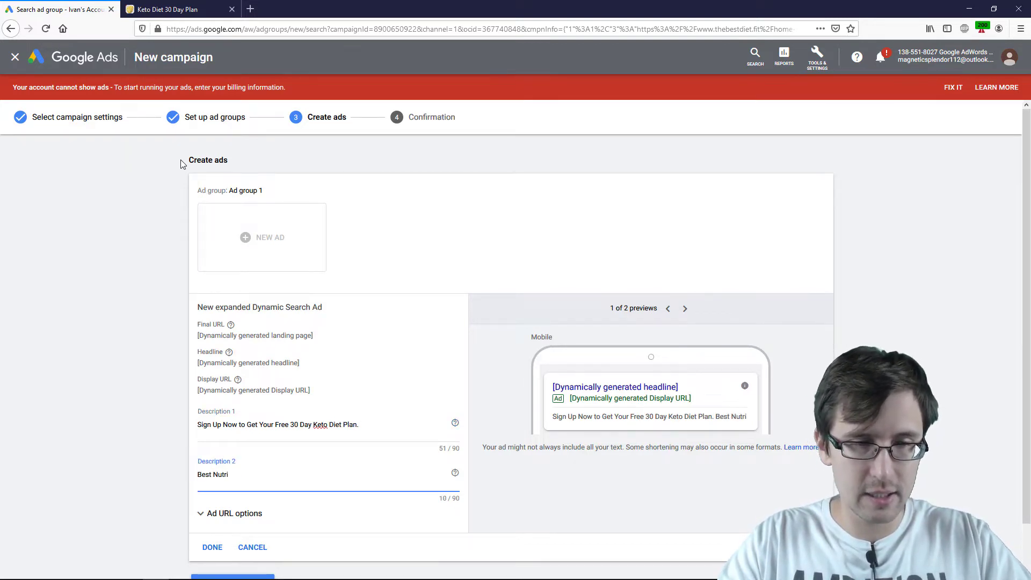
text(tionists &)
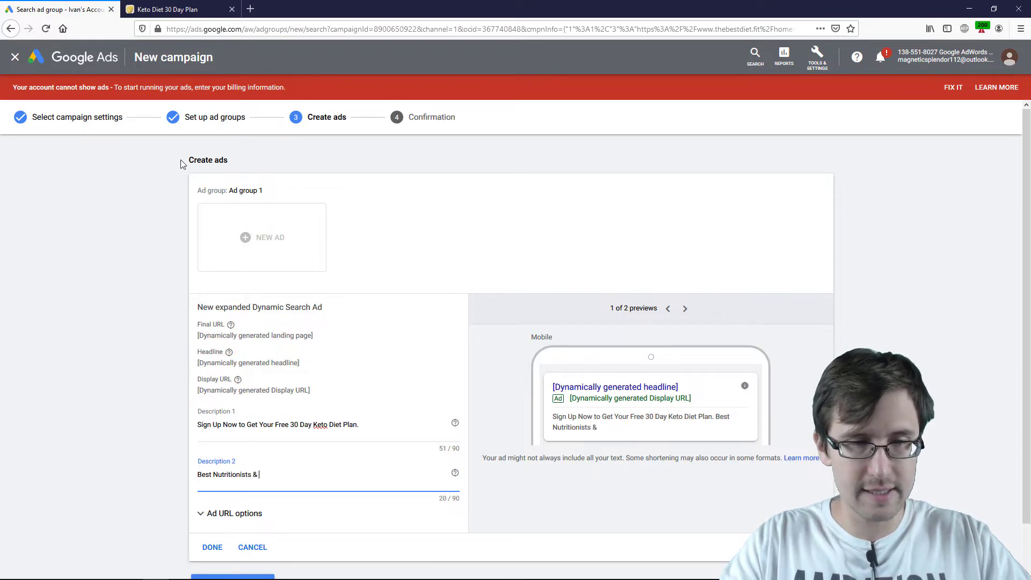
text( Experts Avai)
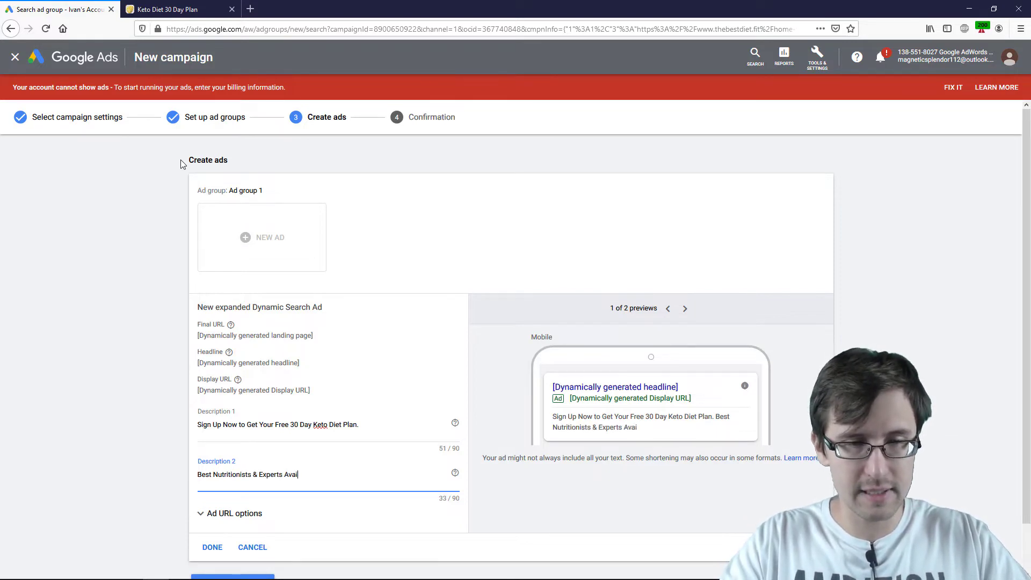
text(lable Read)
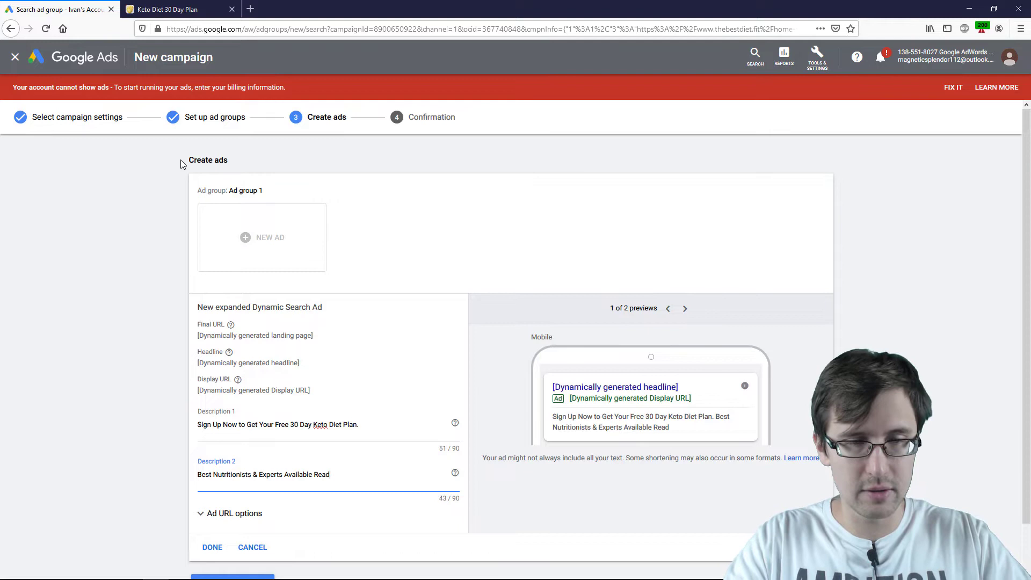
text(y to Help You.)
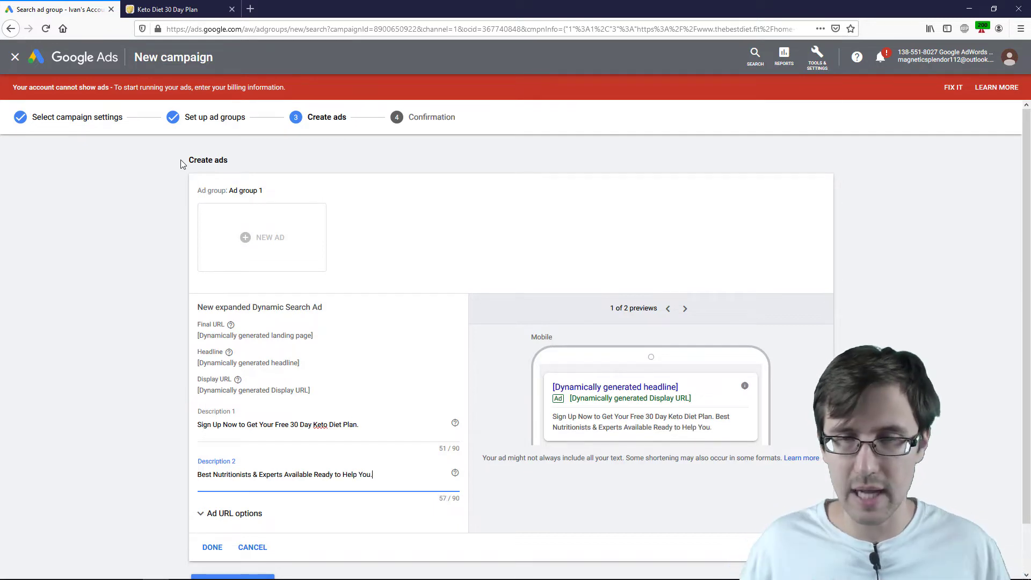
scroll(179, 539, down, 1)
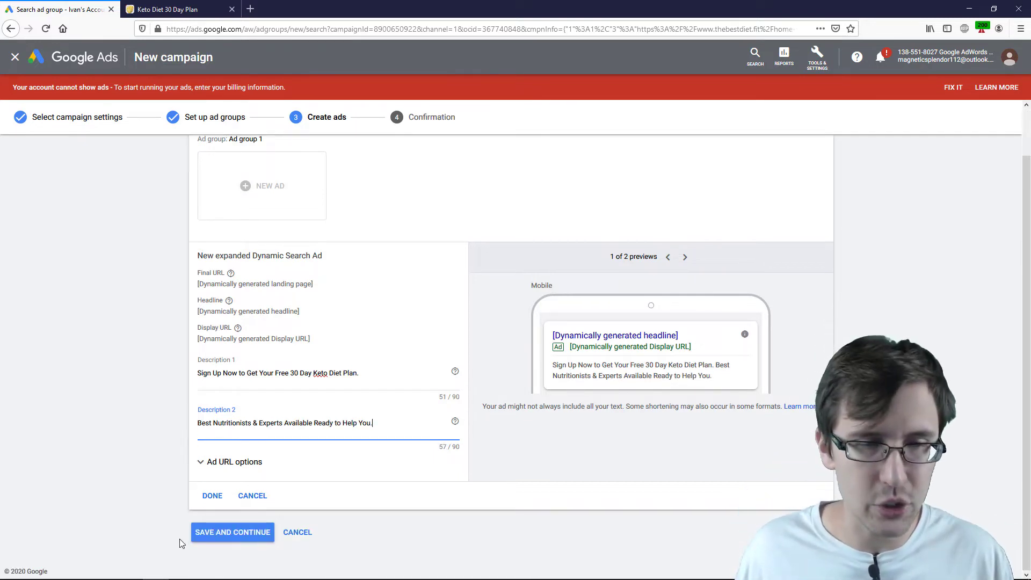
click(212, 495)
click(221, 320)
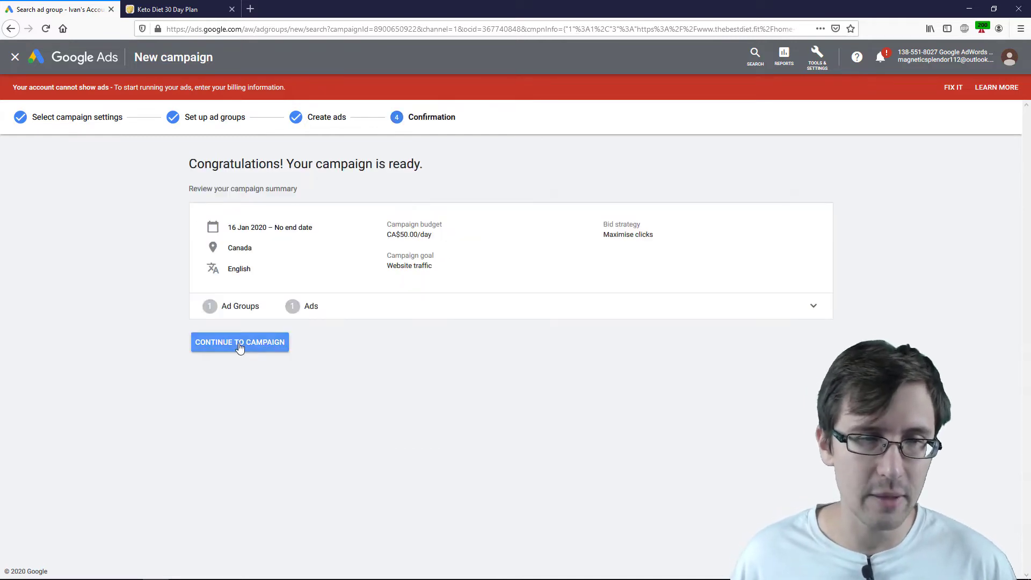
Step: Go to the Keto Diet 30 Day Plan campaign overview and its Ads & extensions page
click(240, 344)
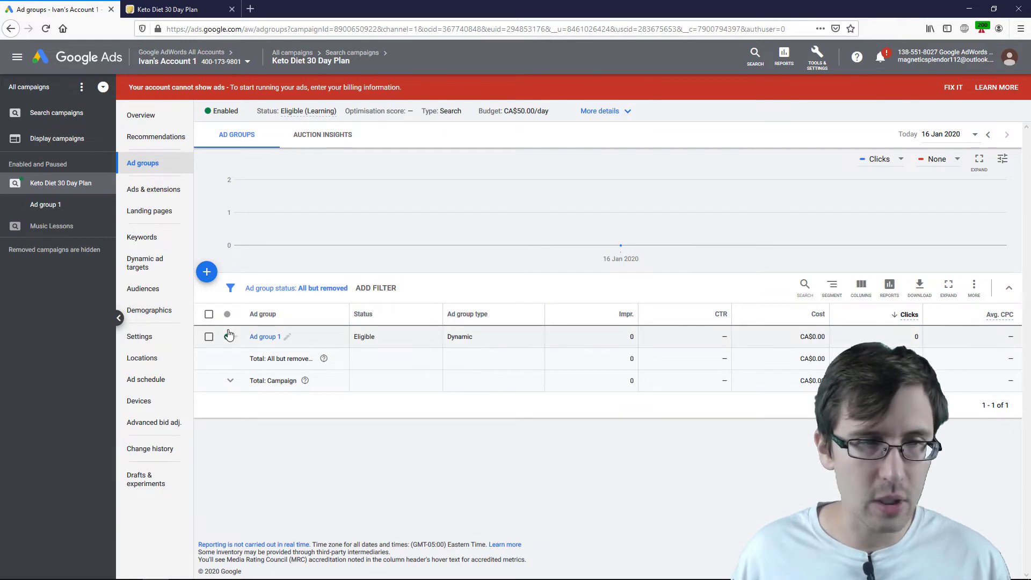
click(169, 190)
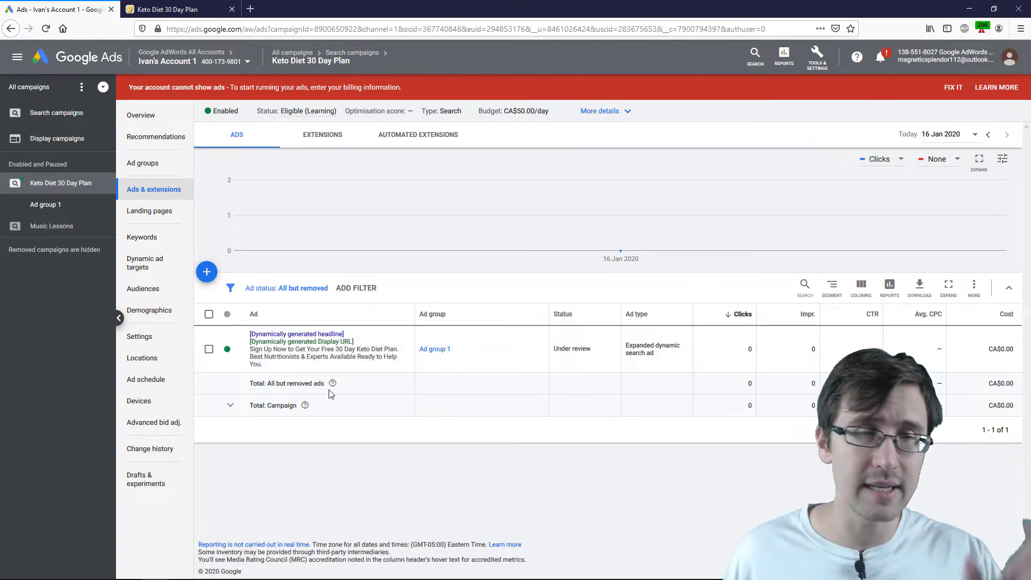
mouse_move(333, 384)
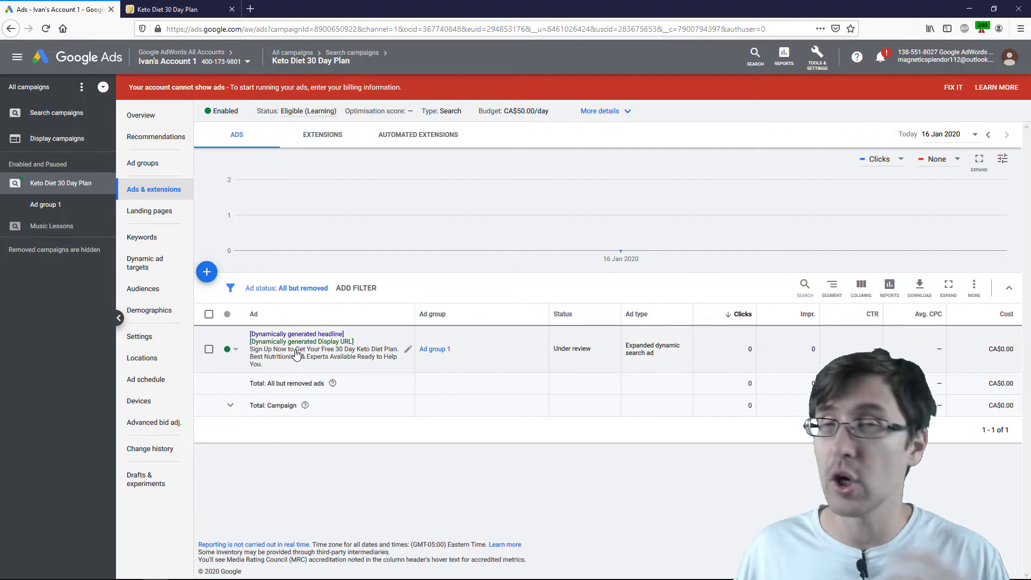
Step: Try adding a Text ad from the add-ad menu, then close the picker and menu unchanged
click(203, 278)
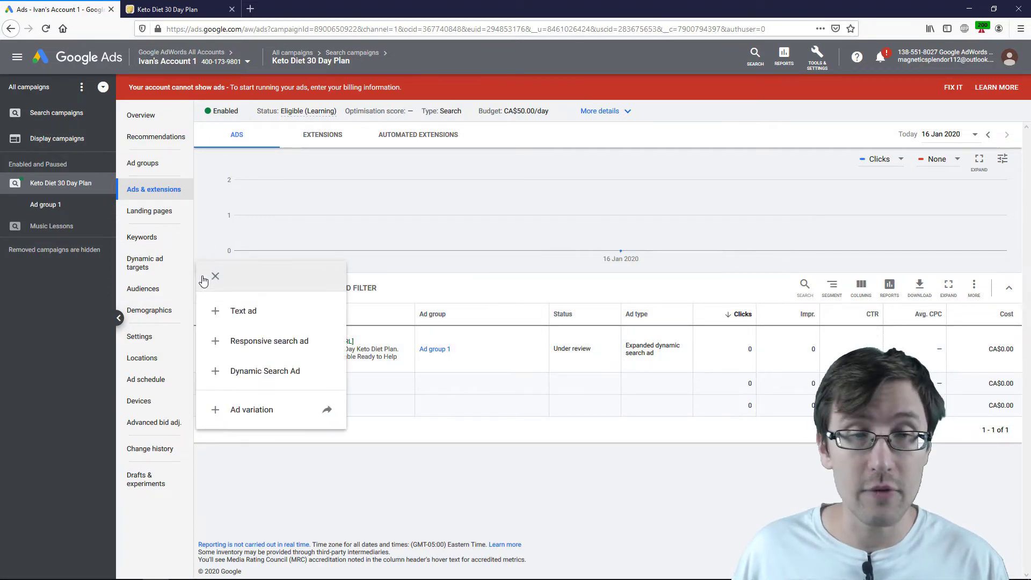
click(250, 316)
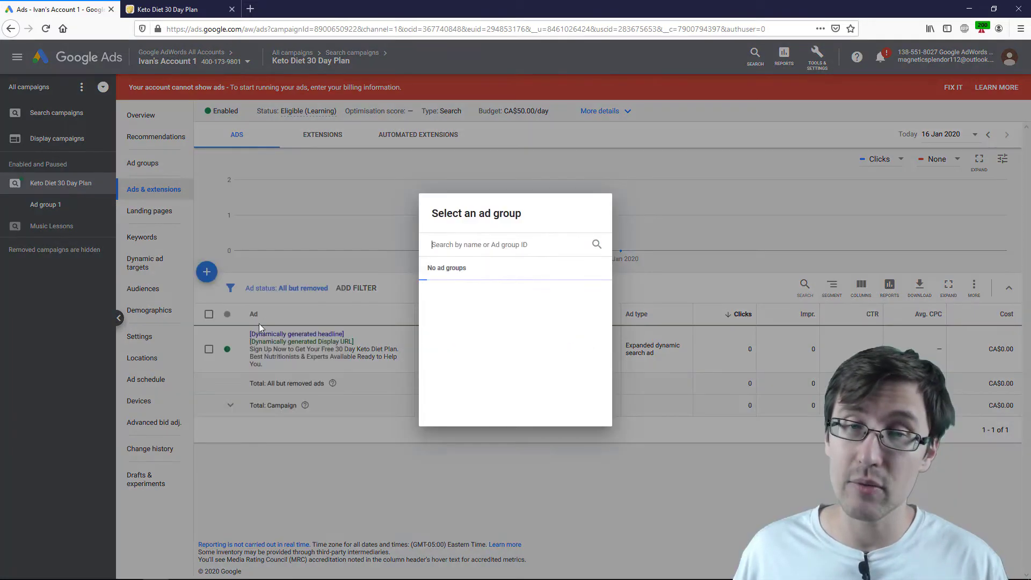
click(268, 306)
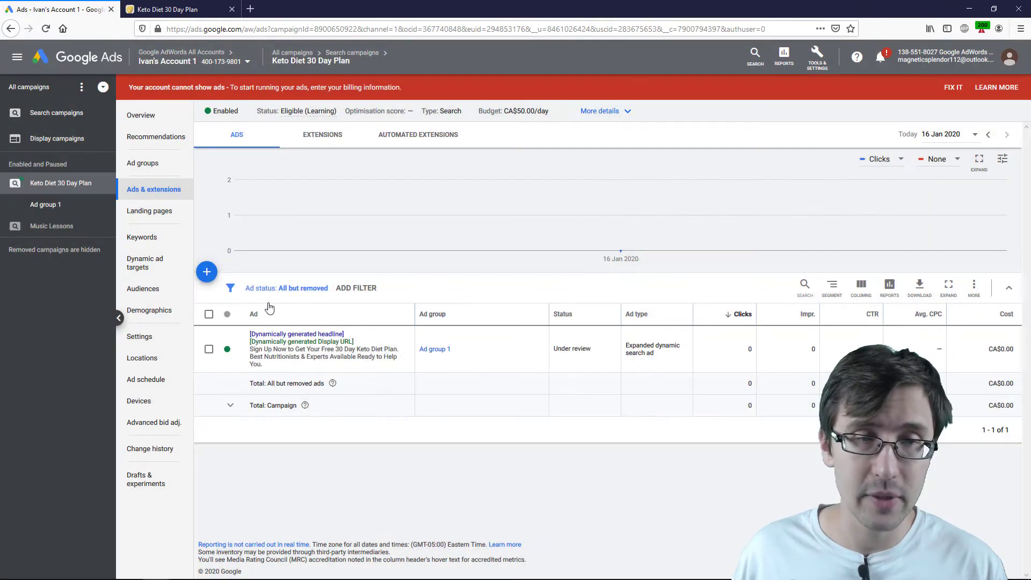
click(208, 273)
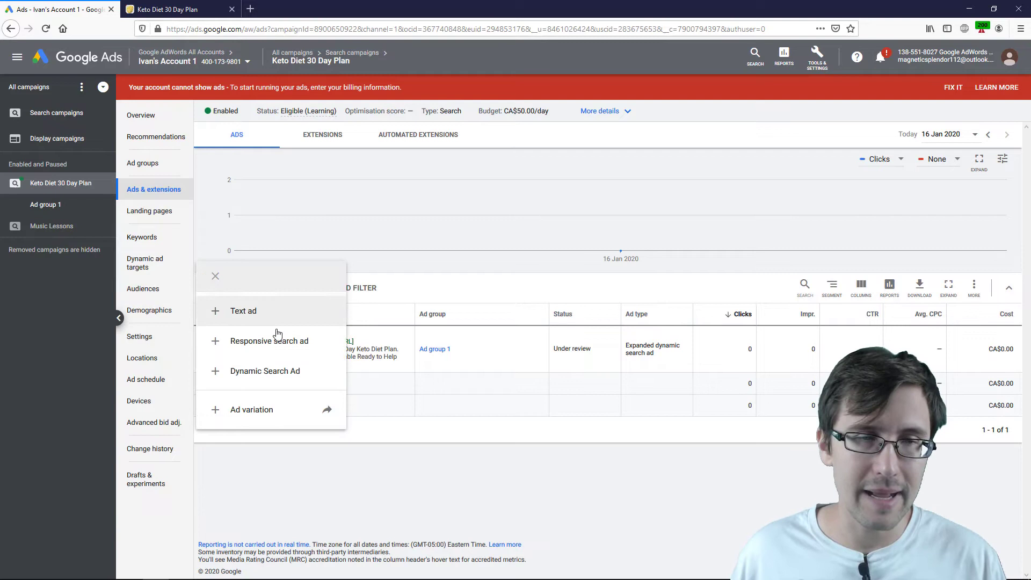
click(387, 417)
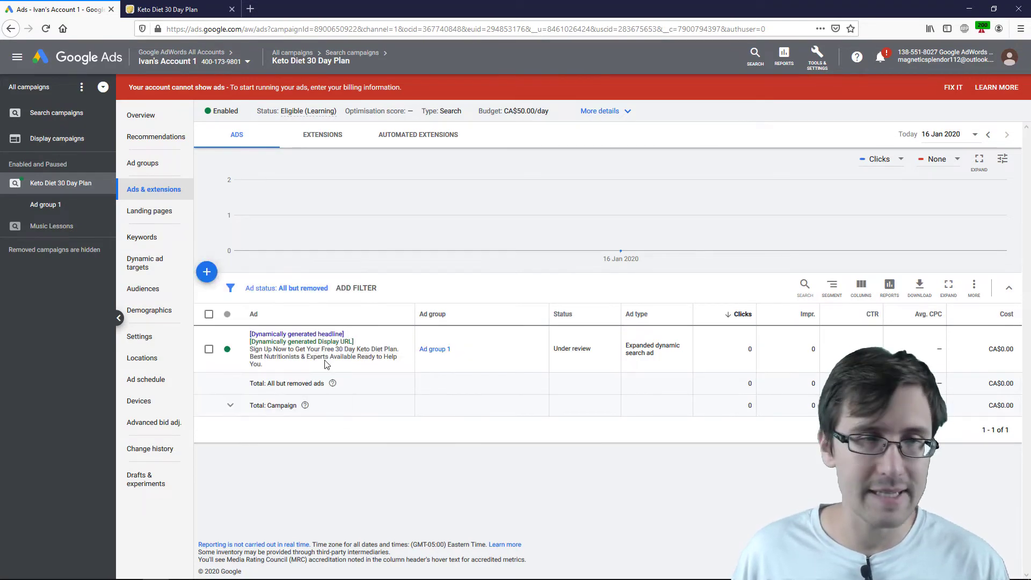
Step: Start a new ad group, view its type options, then cancel and leave it unsaved
click(155, 167)
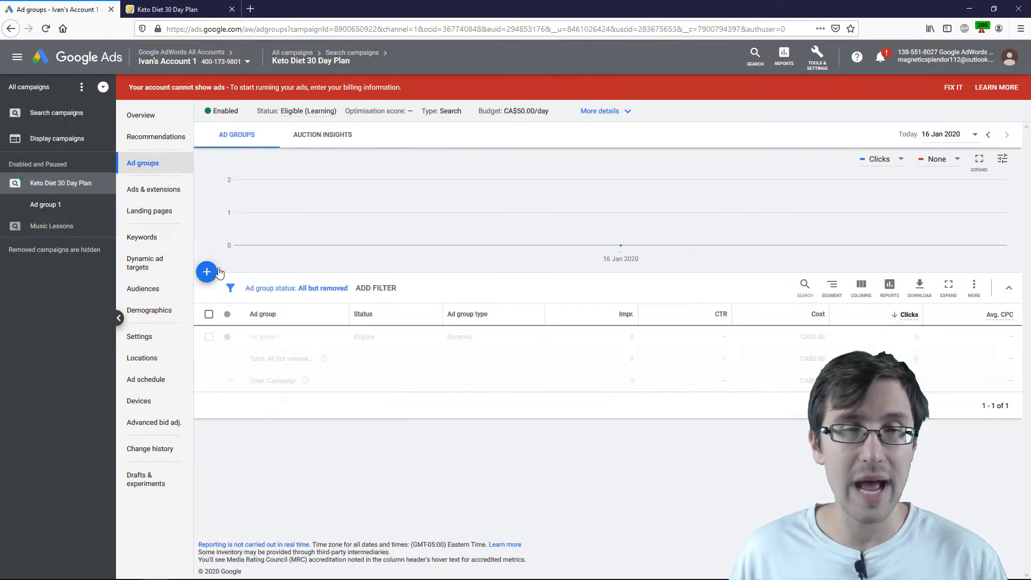
click(203, 275)
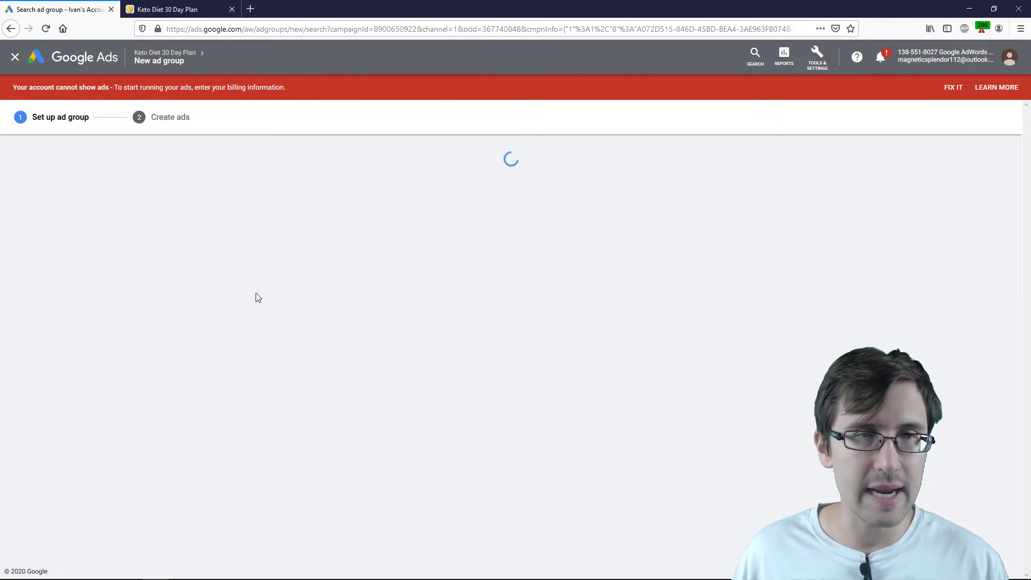
click(346, 177)
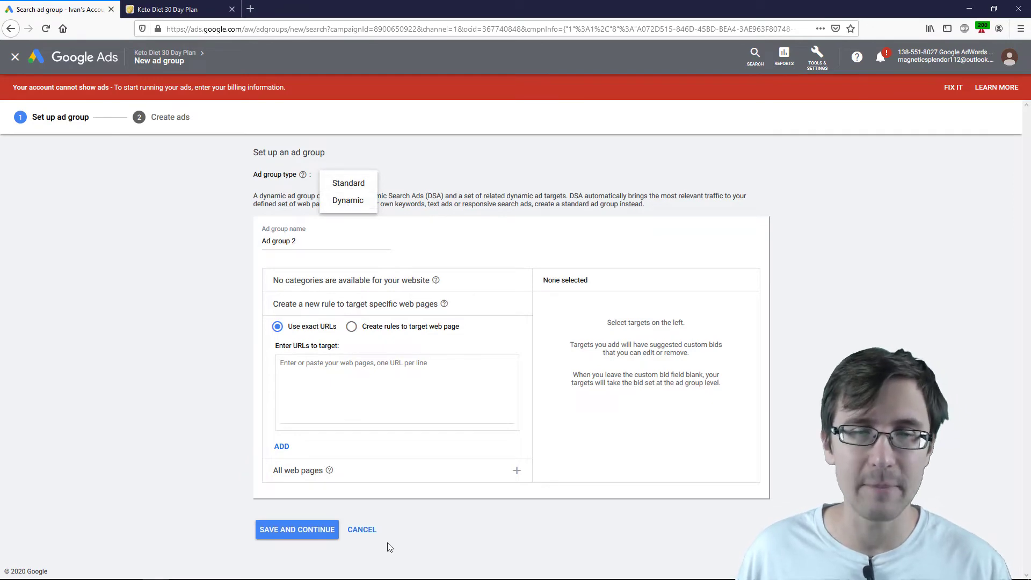
click(355, 529)
click(620, 329)
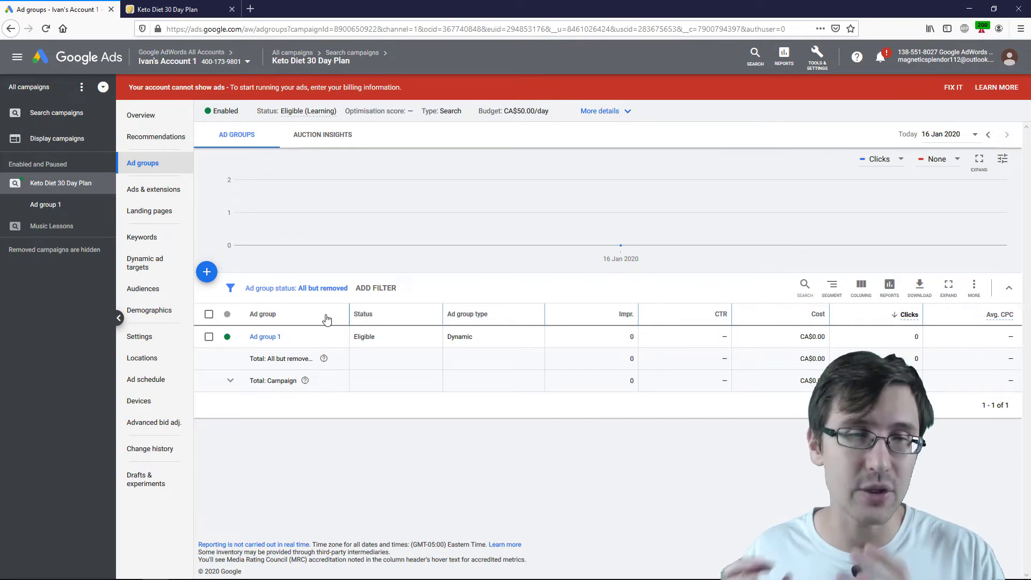
Step: Browse Ad group 1's keywords and negative keywords, ending on its empty Search terms report
click(162, 191)
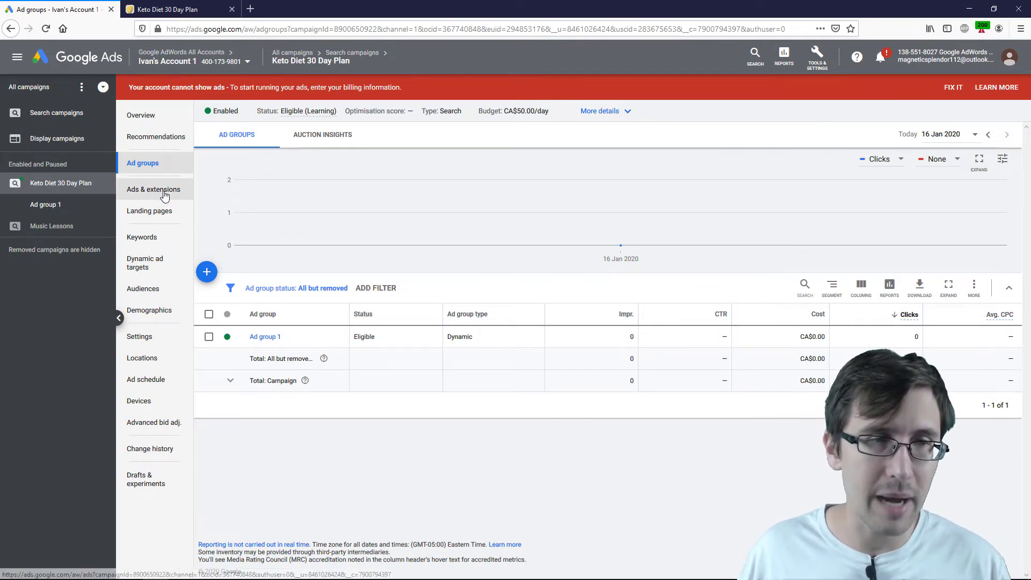
click(147, 242)
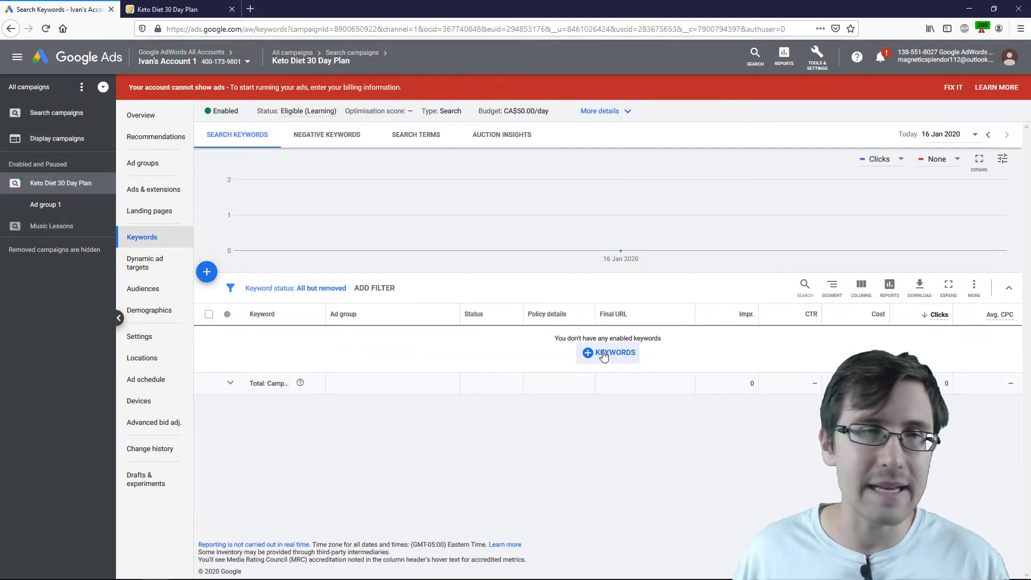
click(41, 207)
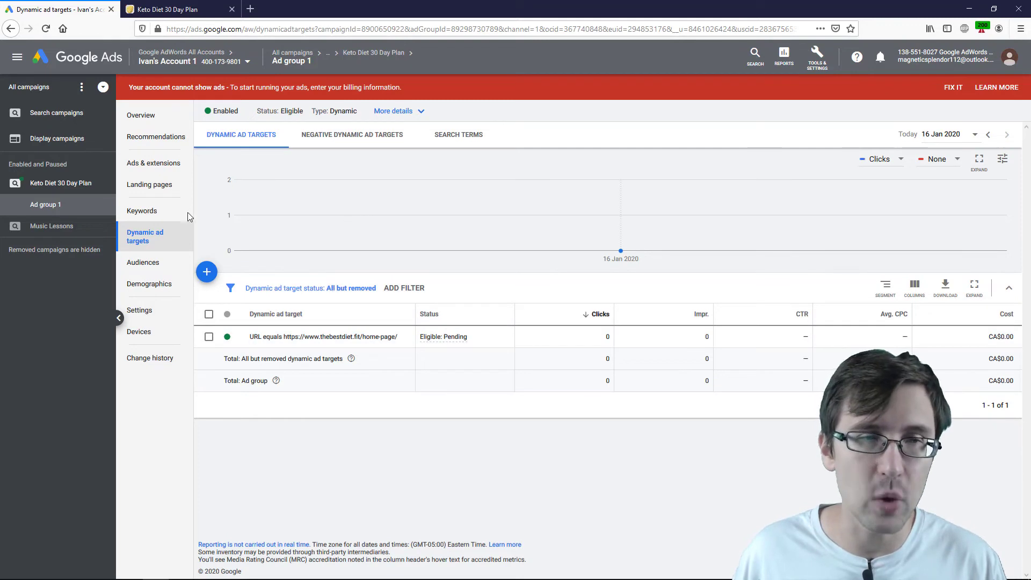
click(142, 211)
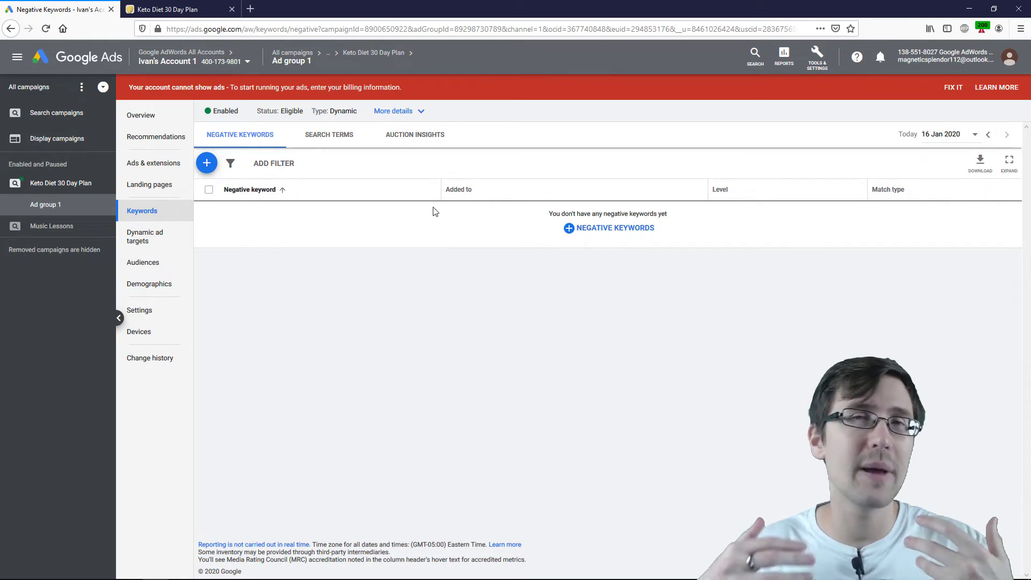
click(314, 134)
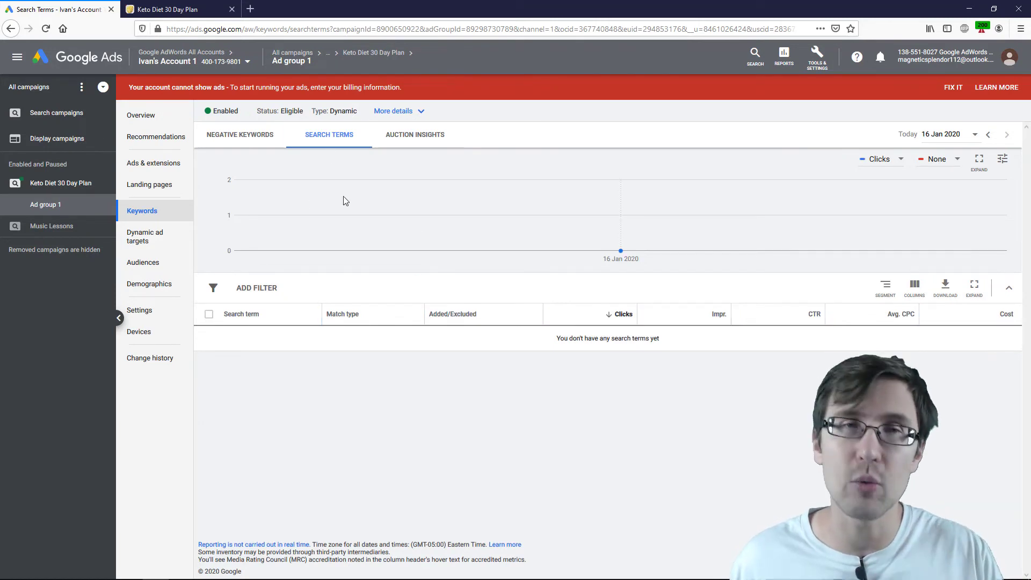
Step: Compare Ad group 1's landing pages with the keto sign-up page, then view dynamic ad targets and demographics
click(151, 186)
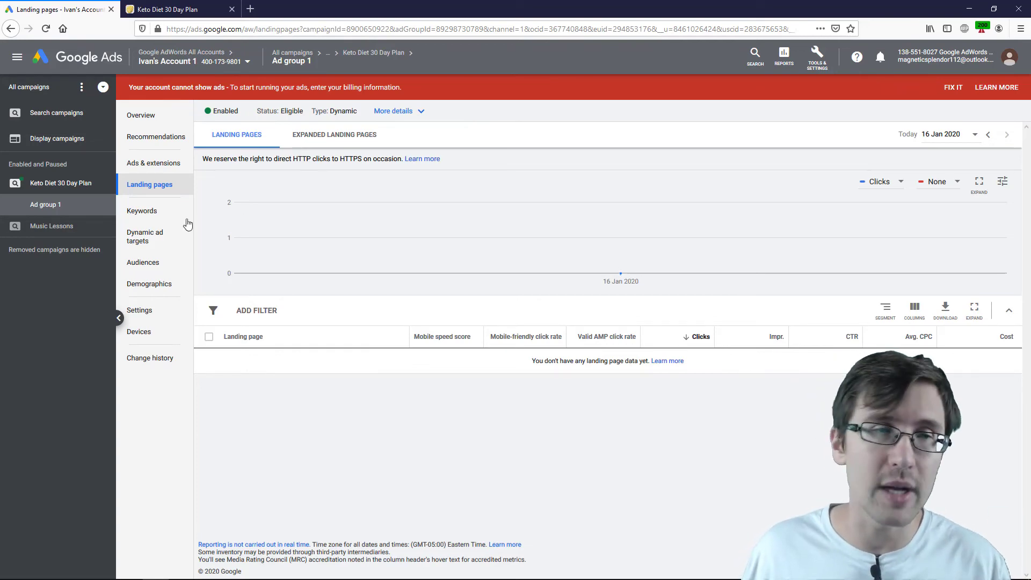
click(168, 9)
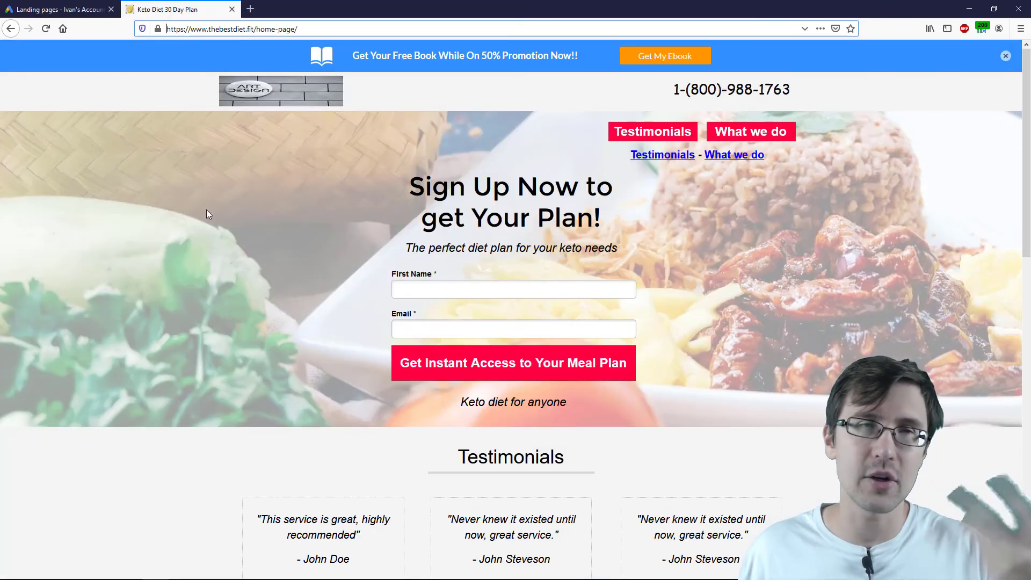
click(59, 9)
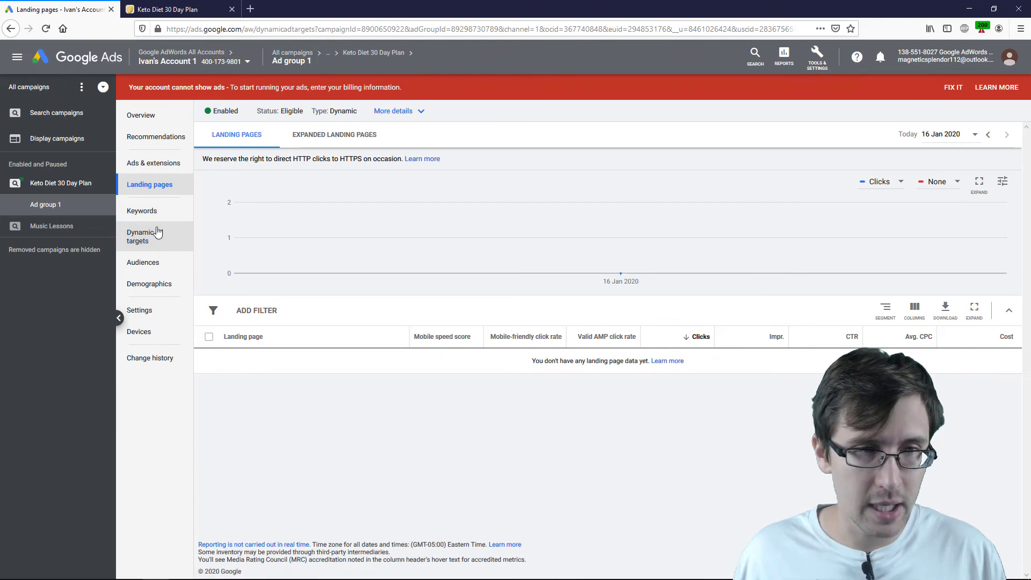
click(157, 232)
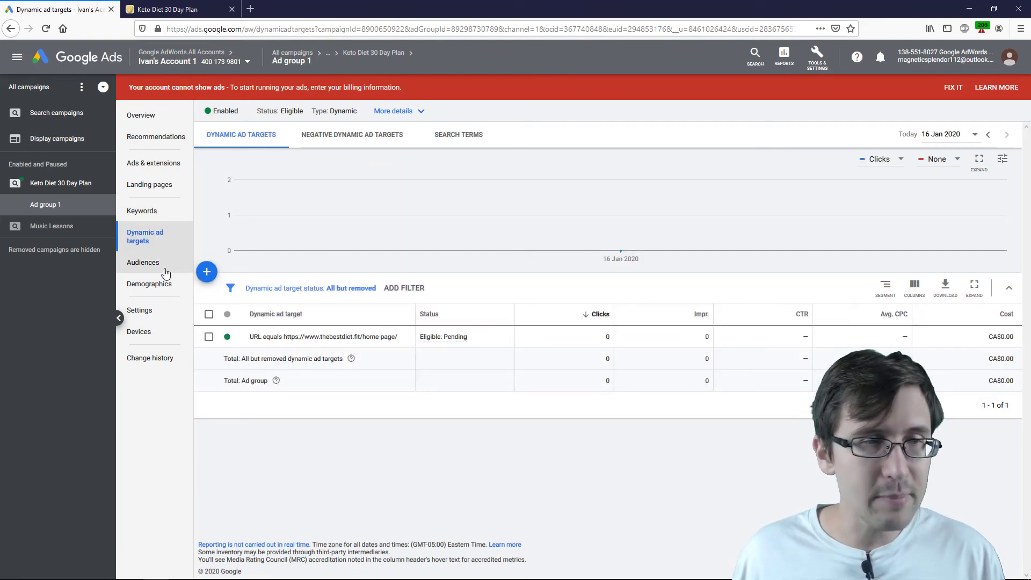
click(157, 284)
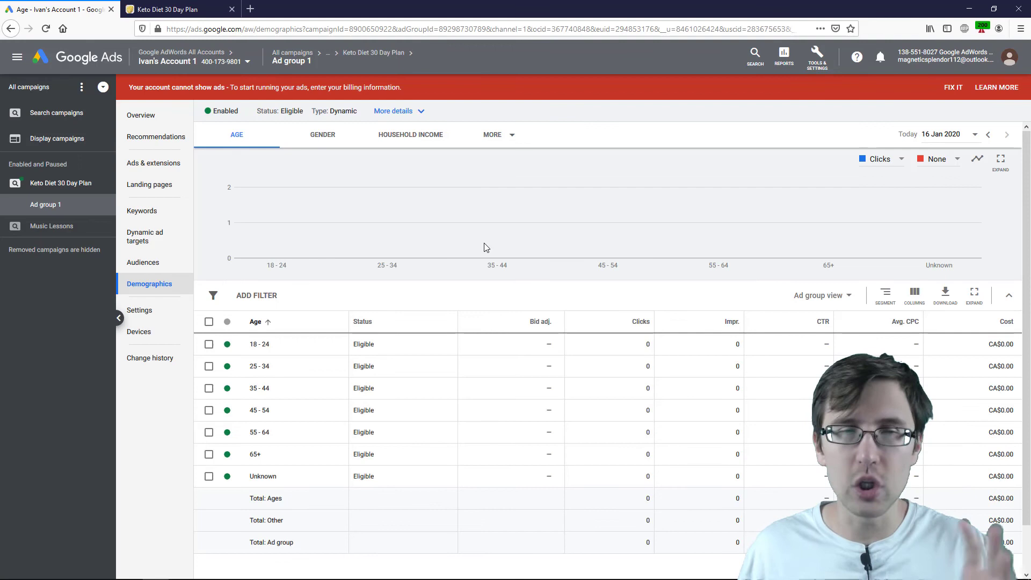
Step: Open the 18-24 age bid adjustment, cancel without changes, and show Ad group 1's ads
click(557, 346)
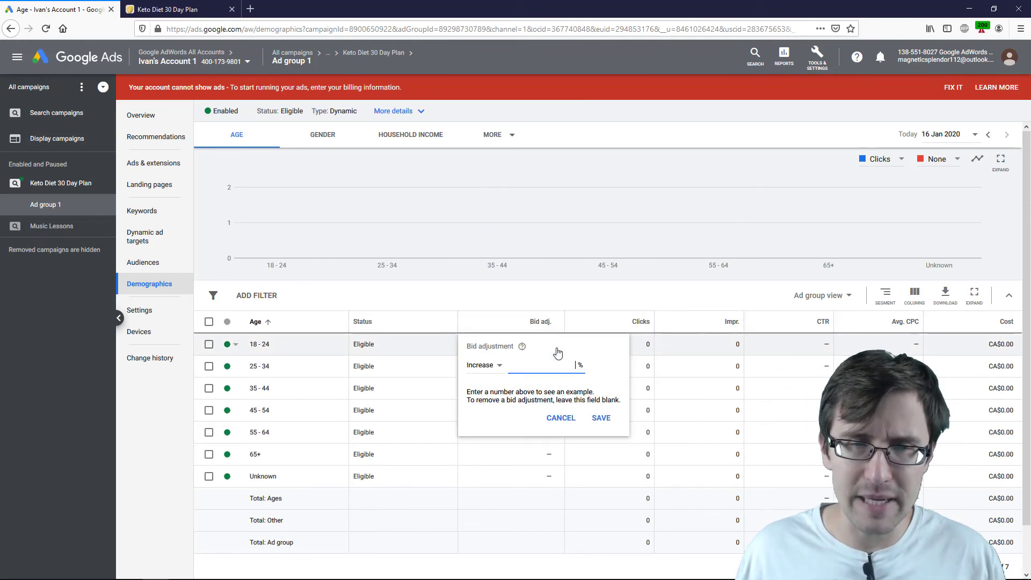
click(561, 418)
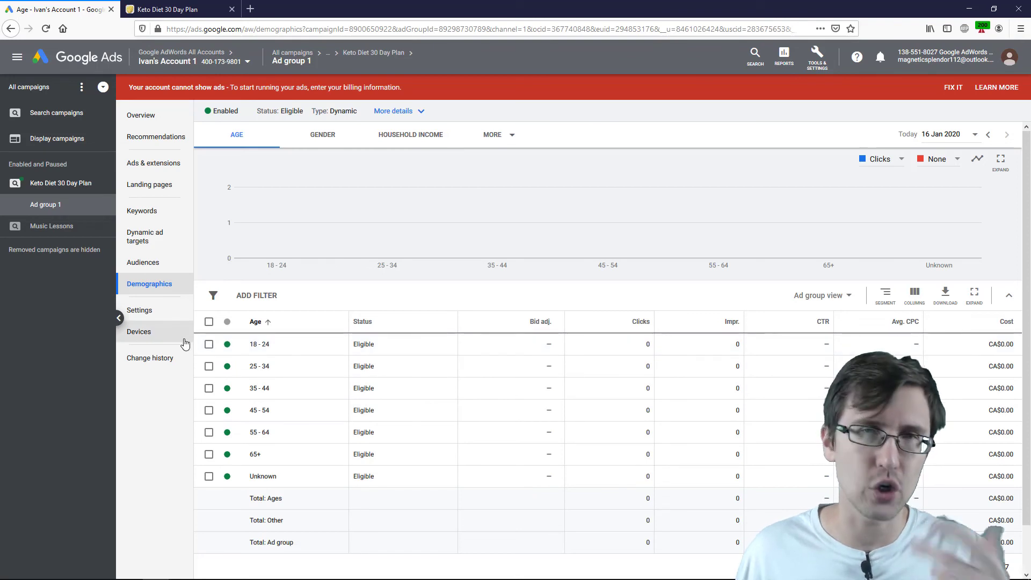
click(152, 171)
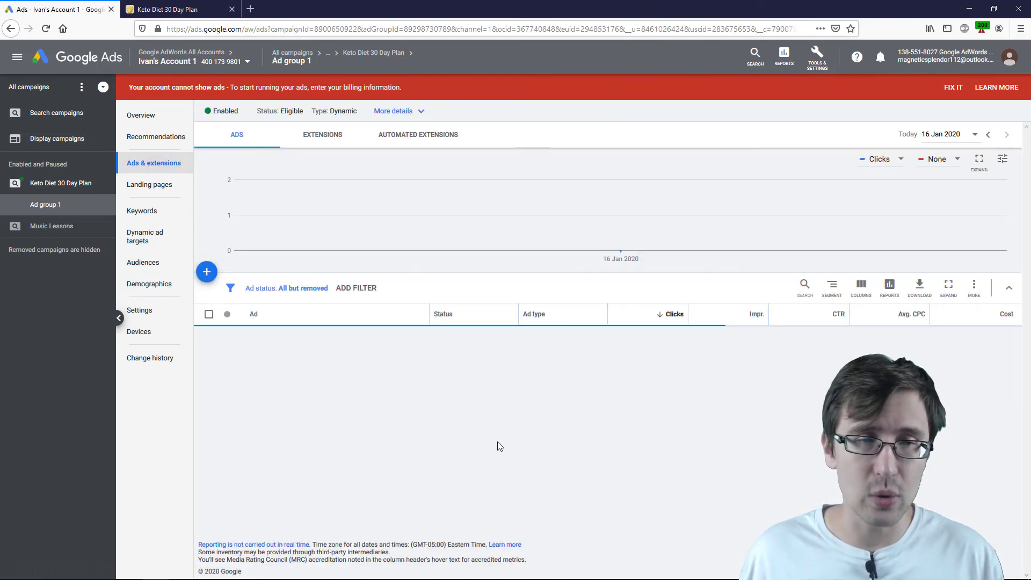